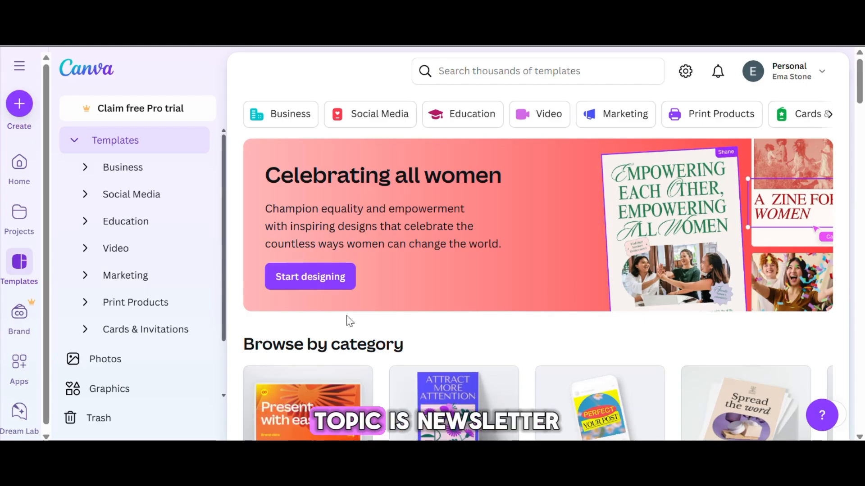
Step: Search the templates for "newsletter" and start a blank design from the results
left_click(502, 71)
type("news")
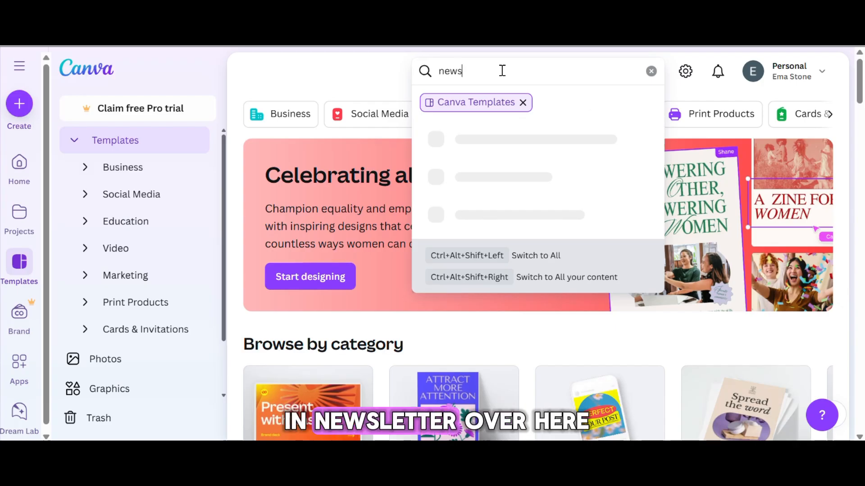
type("letter")
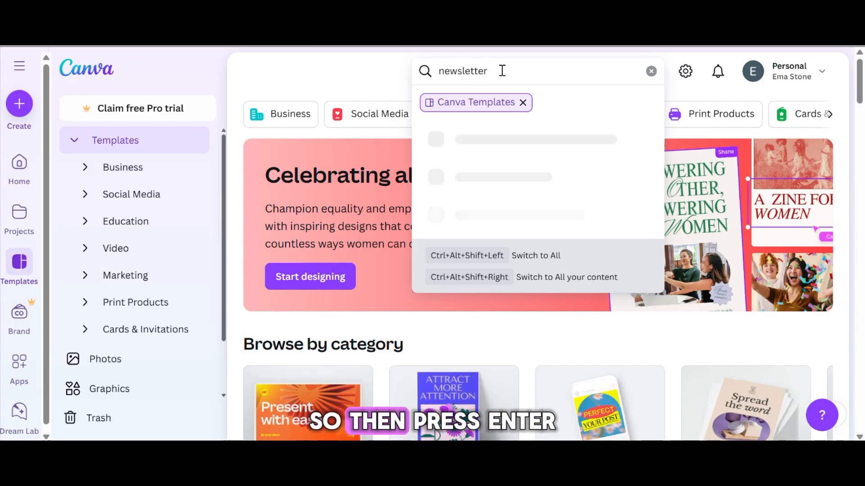
key("Return")
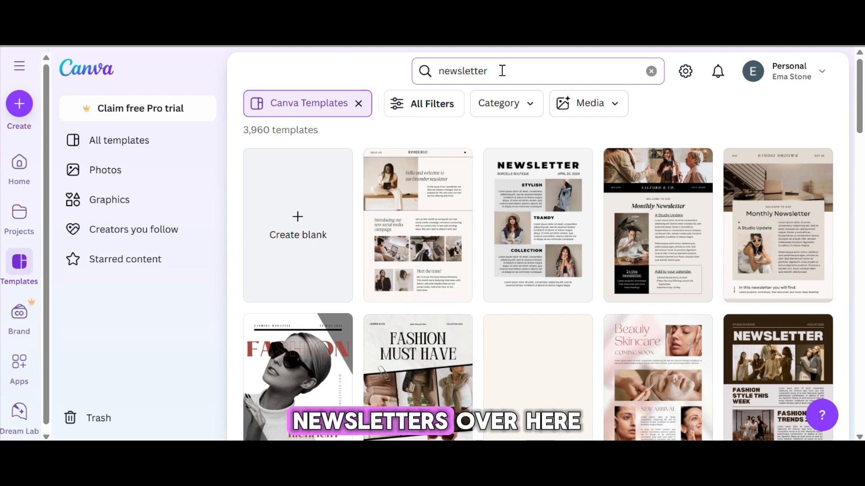
scroll(584, 309, "down", 5)
scroll(584, 310, "up", 6)
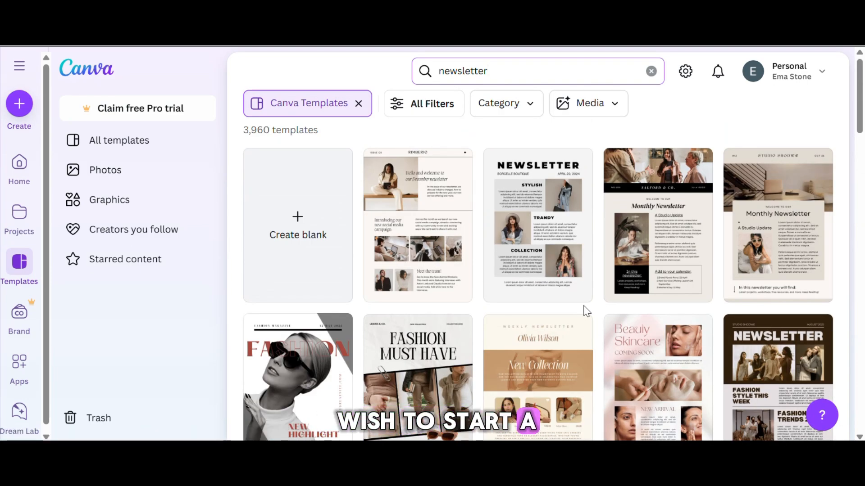
left_click(318, 240)
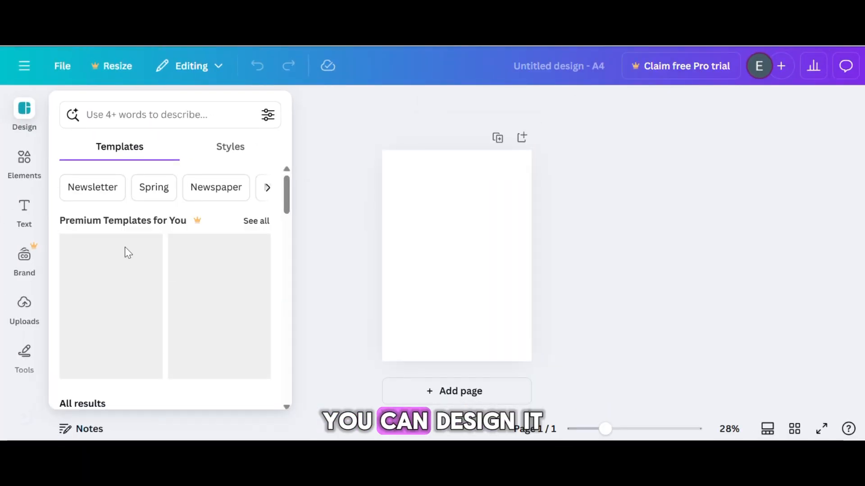
Step: Add the red puff-sleeve blouse graphic from the elements library to the blank page
scroll(118, 295, "down", 1)
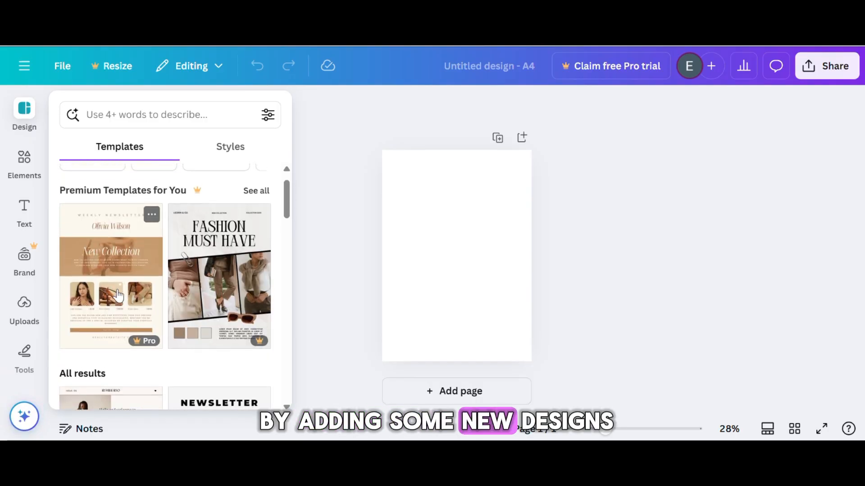
scroll(161, 313, "down", 6)
scroll(160, 313, "up", 1)
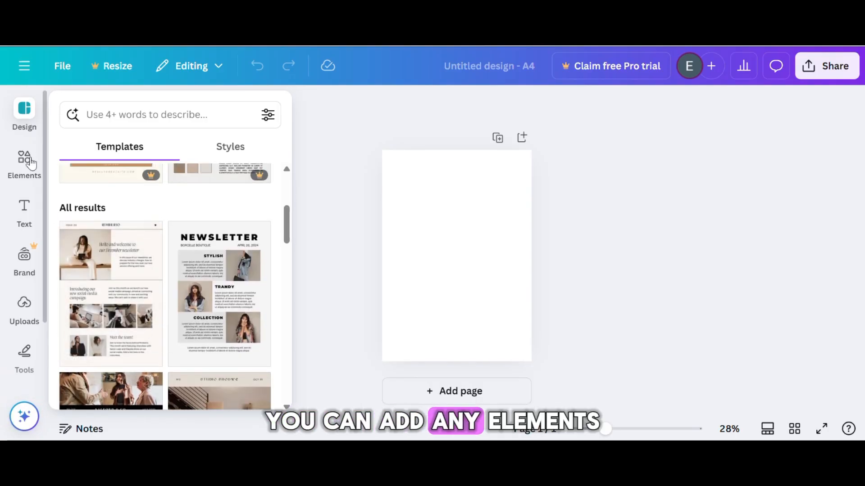
left_click(31, 163)
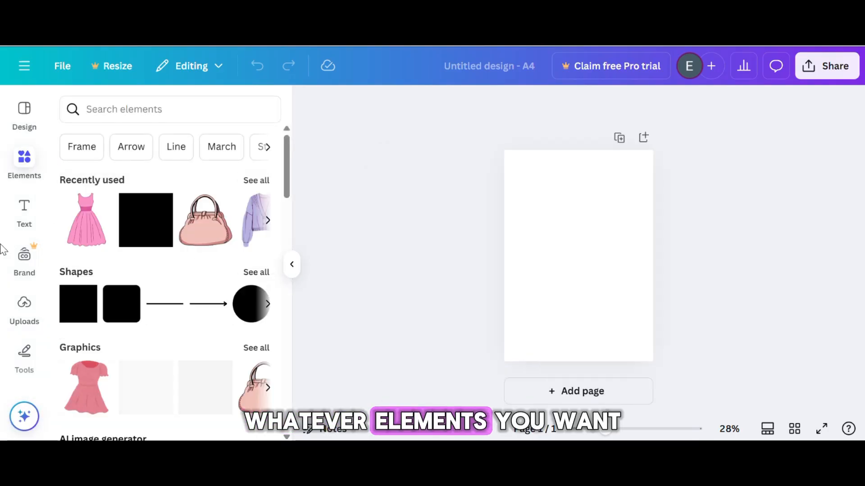
scroll(203, 298, "down", 4)
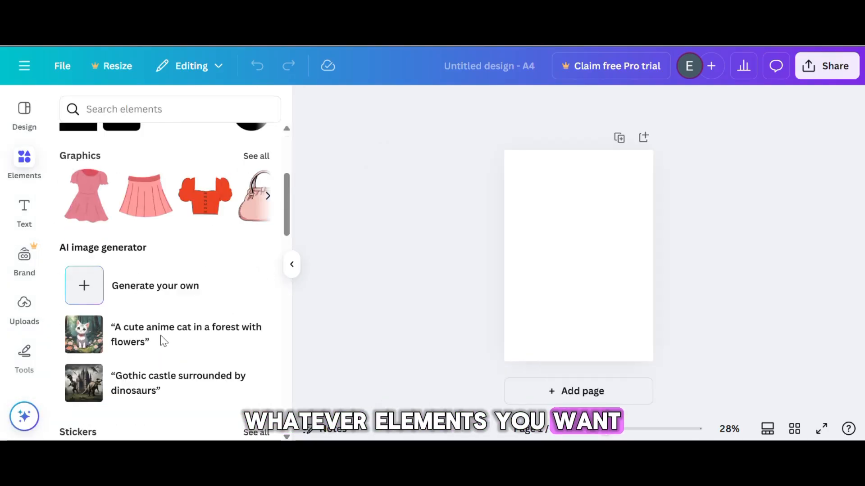
left_click(207, 195)
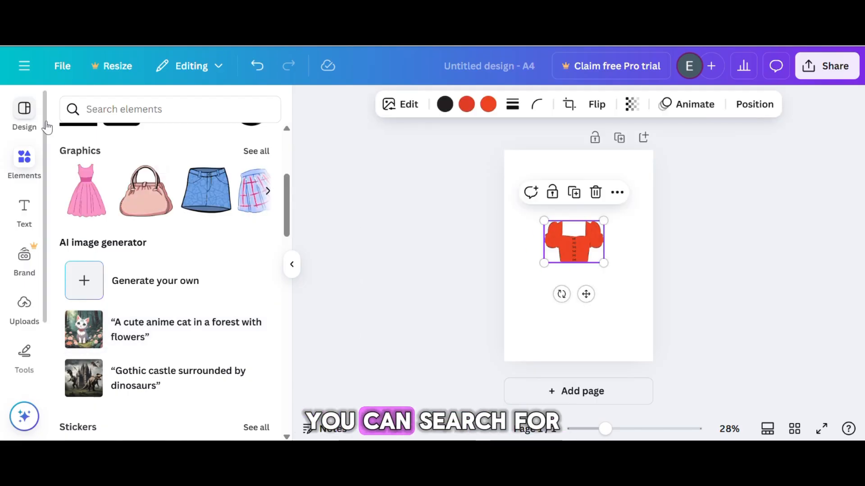
Step: Search the elements library for "clothings" and look through the matching photos, videos and audio
left_click(177, 117)
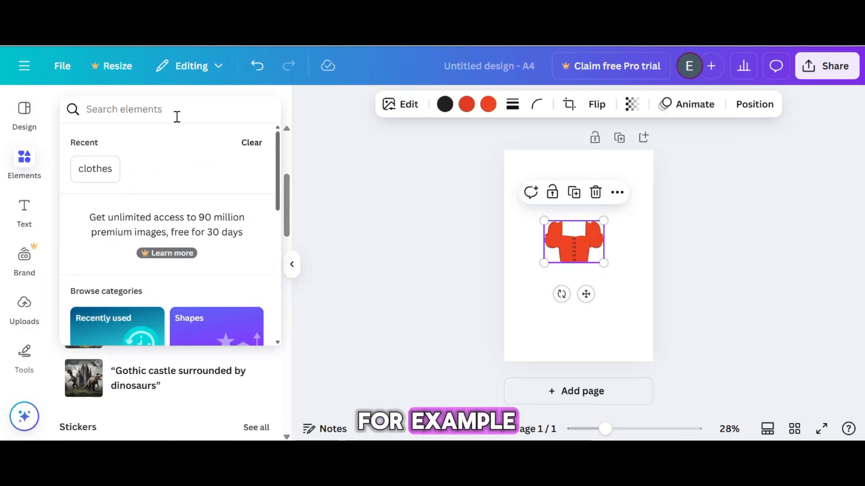
type("cloth")
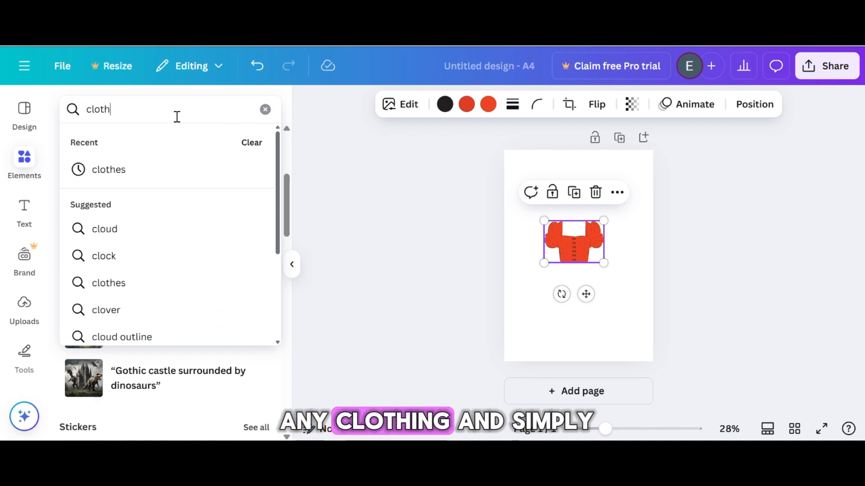
type("ings")
key("Return")
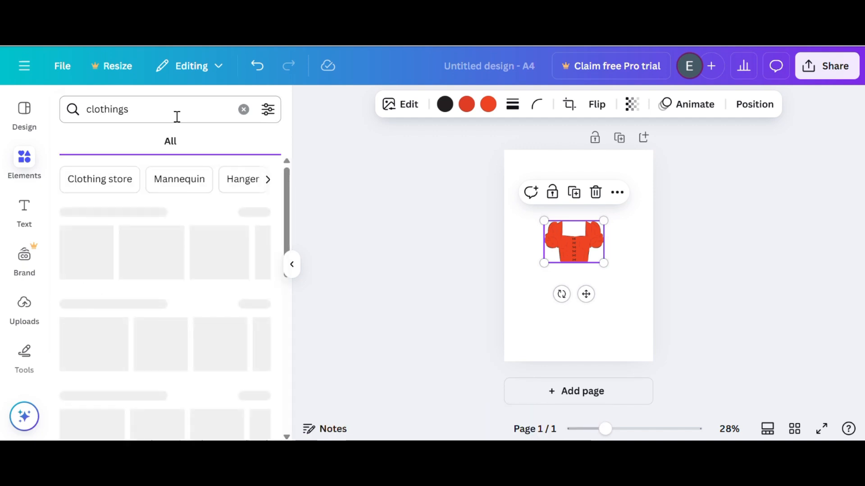
scroll(175, 339, "down", 5)
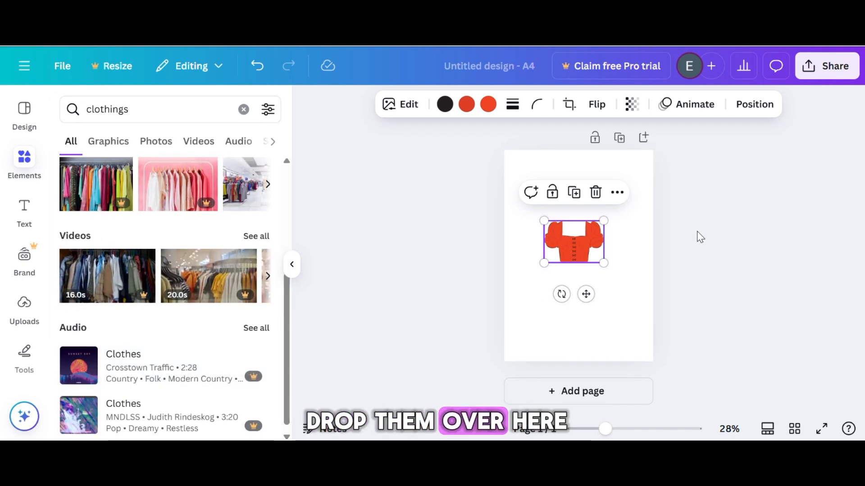
left_click(18, 206)
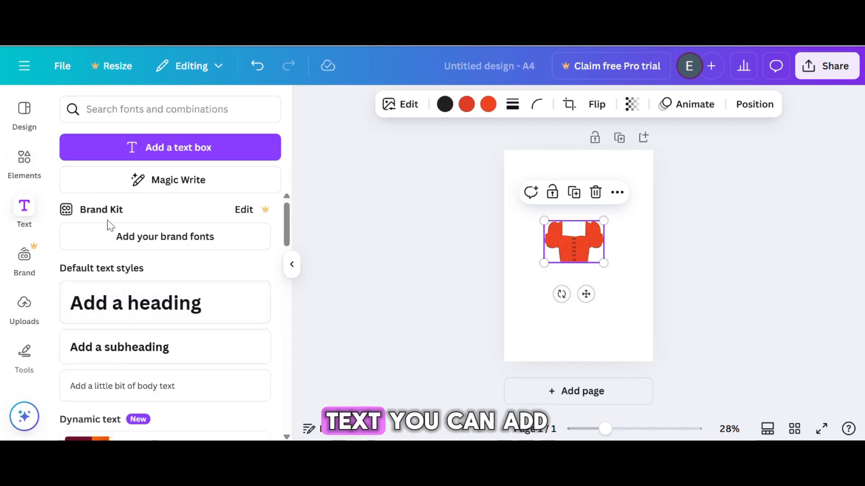
left_click(27, 267)
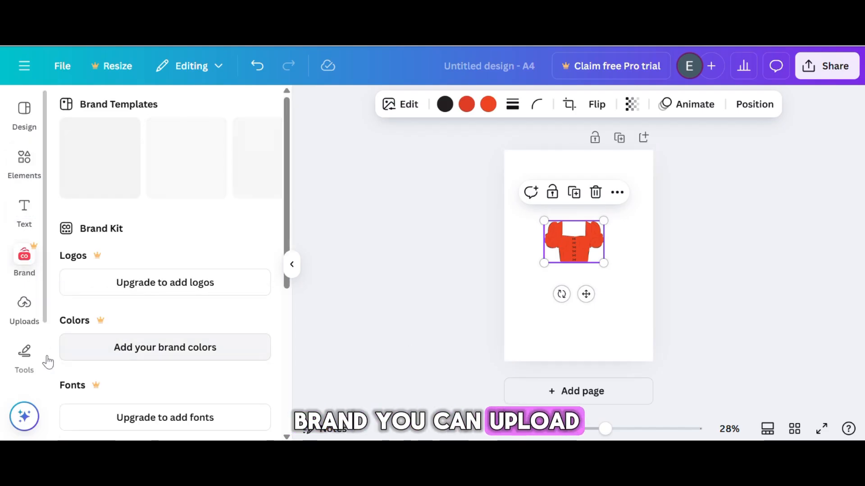
left_click(37, 319)
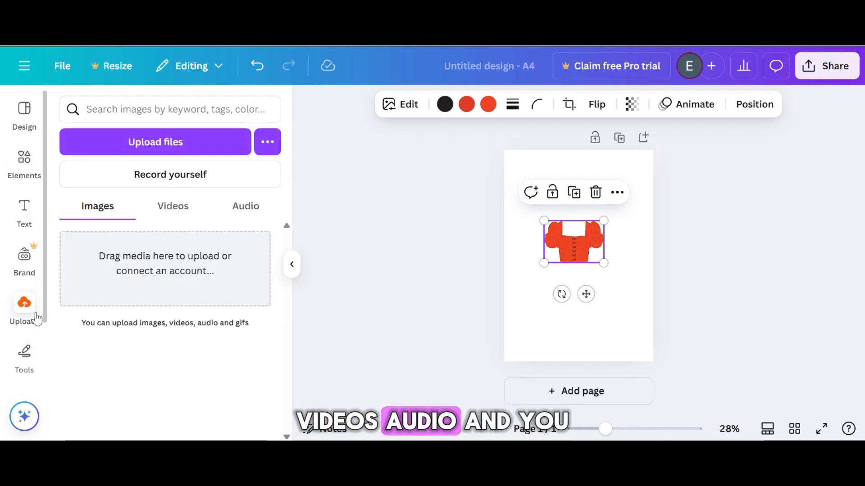
left_click(34, 345)
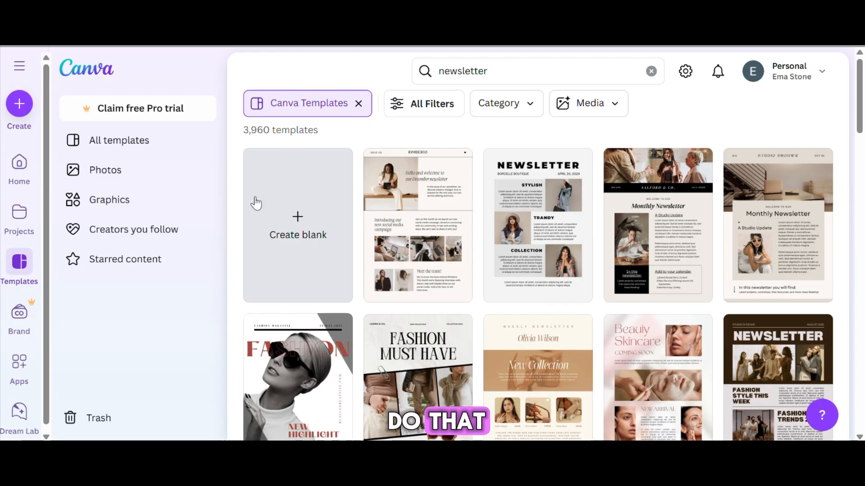
Step: Find the grey "New Fashion Collection" template among the newsletter results and open its preview
scroll(407, 255, "down", 5)
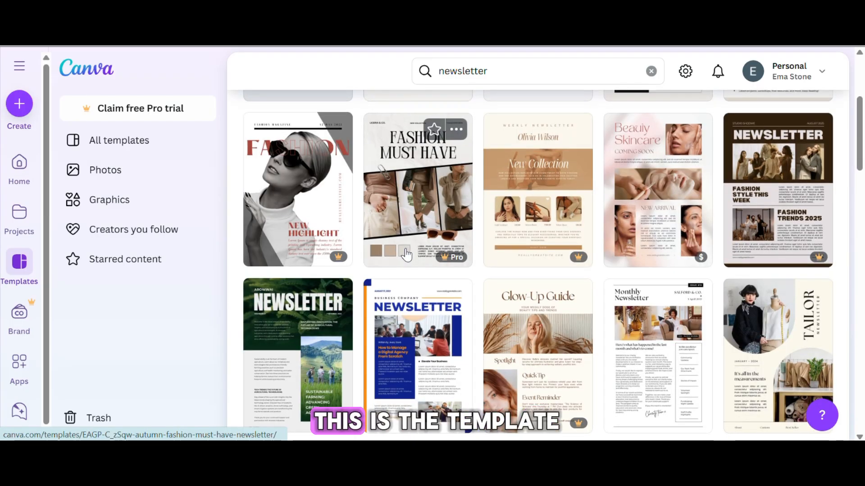
scroll(407, 255, "down", 4)
scroll(407, 255, "up", 7)
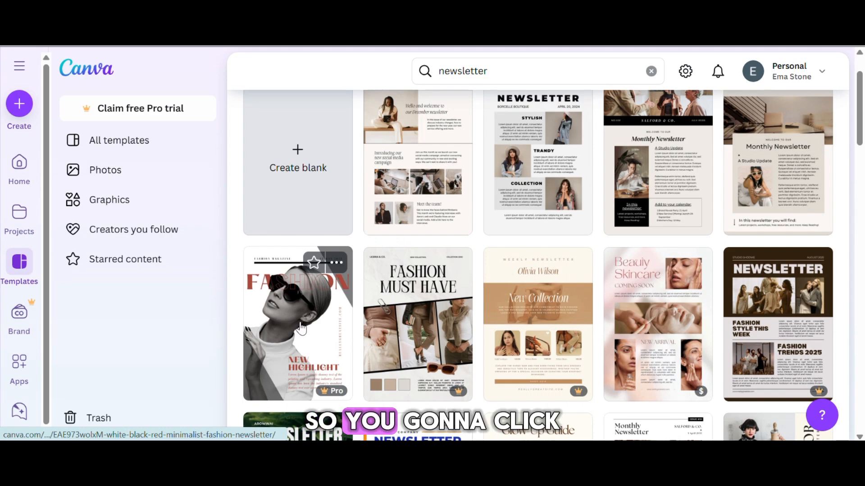
scroll(417, 386, "down", 10)
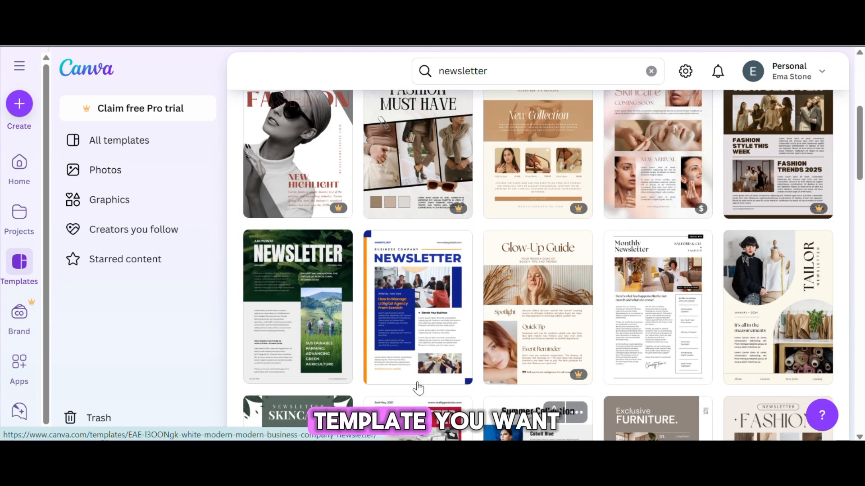
scroll(492, 310, "down", 3)
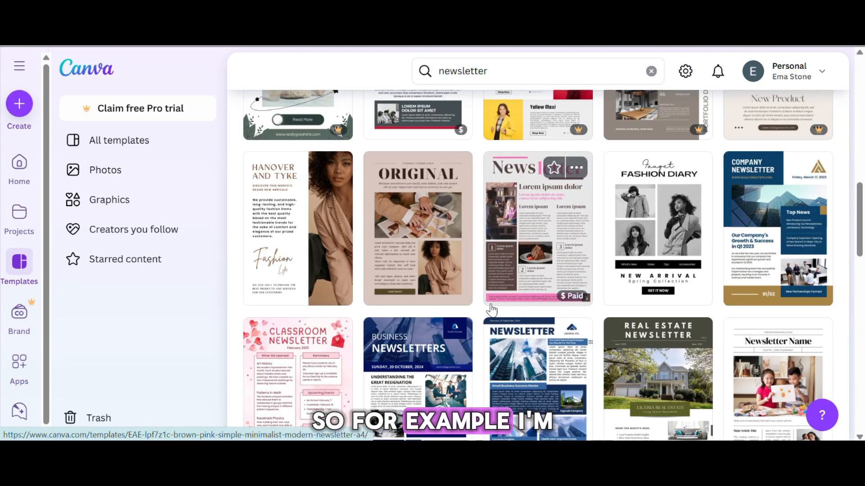
scroll(491, 310, "down", 1)
scroll(491, 309, "up", 1)
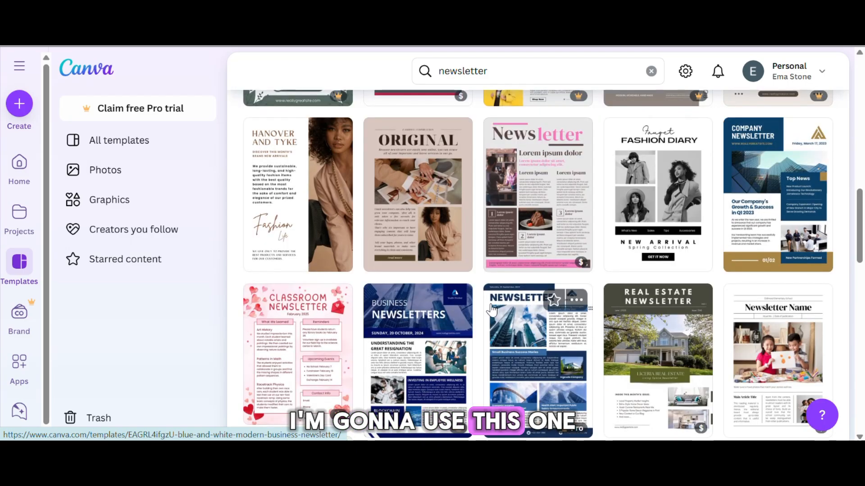
scroll(491, 310, "down", 3)
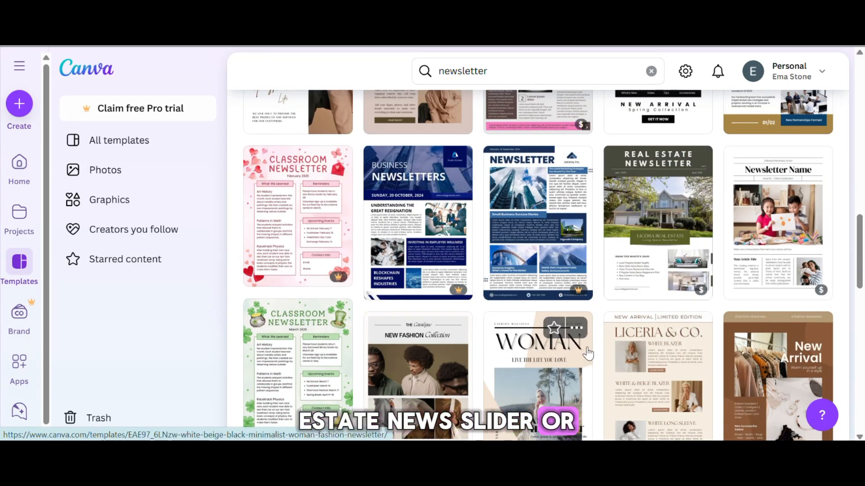
scroll(466, 259, "down", 3)
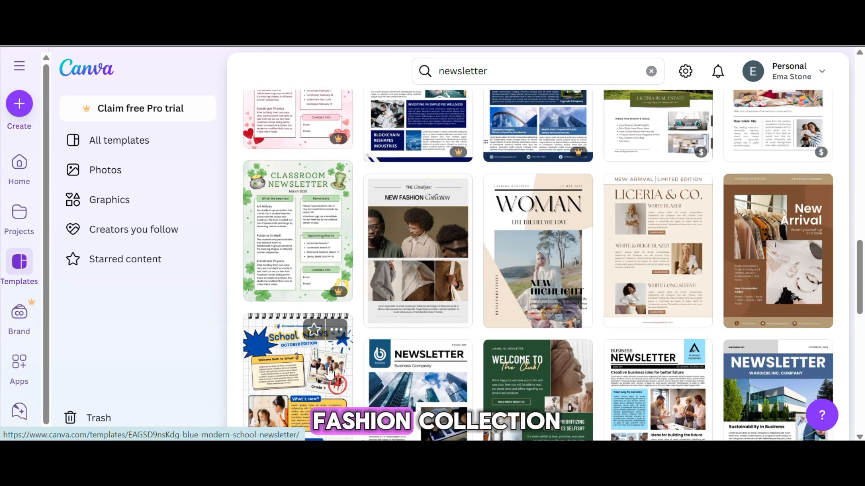
left_click(418, 252)
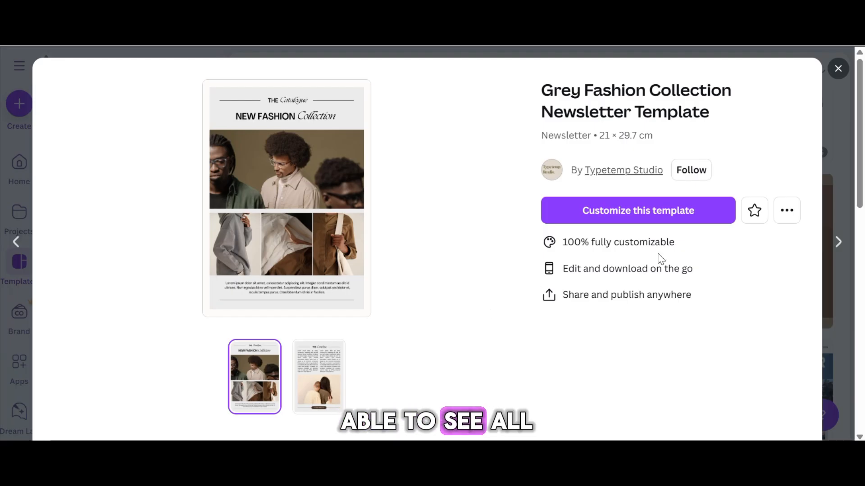
Step: Review the Grey Fashion Collection Newsletter Template's details and open it for customizing
scroll(555, 361, "down", 5)
scroll(536, 364, "up", 5)
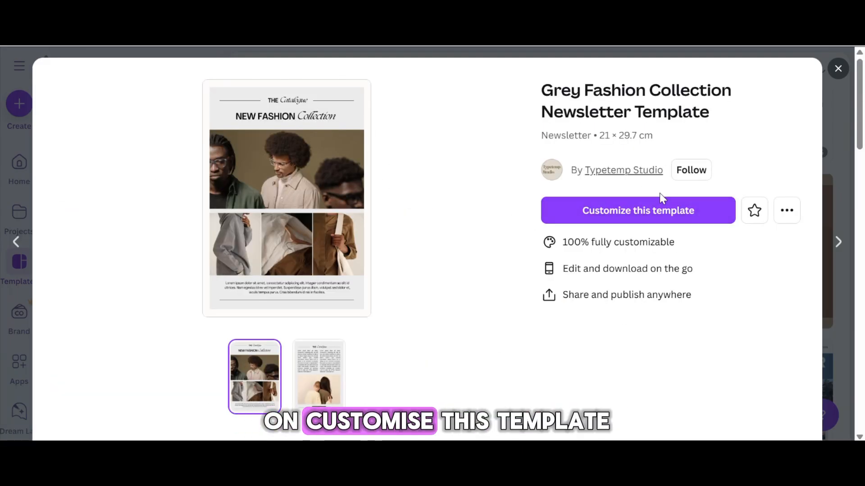
left_click(653, 222)
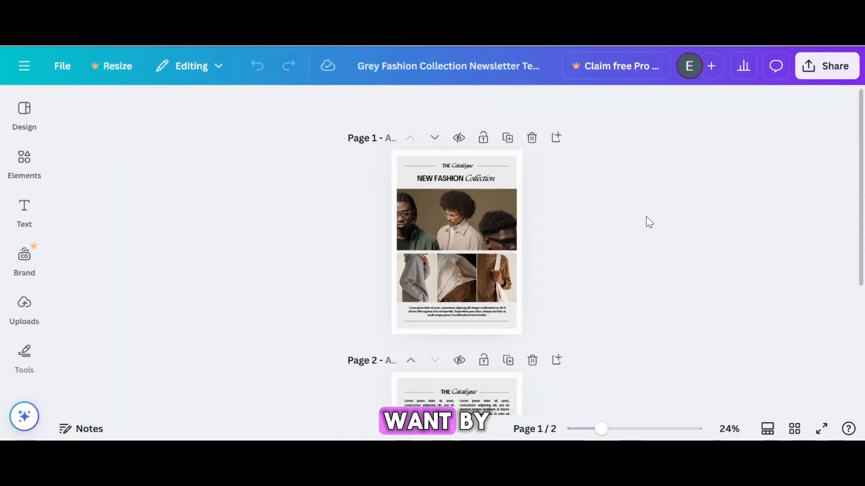
Step: Add two blank pages after page 2 of the newsletter
left_click_drag(601, 428, 630, 429)
scroll(488, 292, "up", 3)
scroll(487, 293, "down", 1)
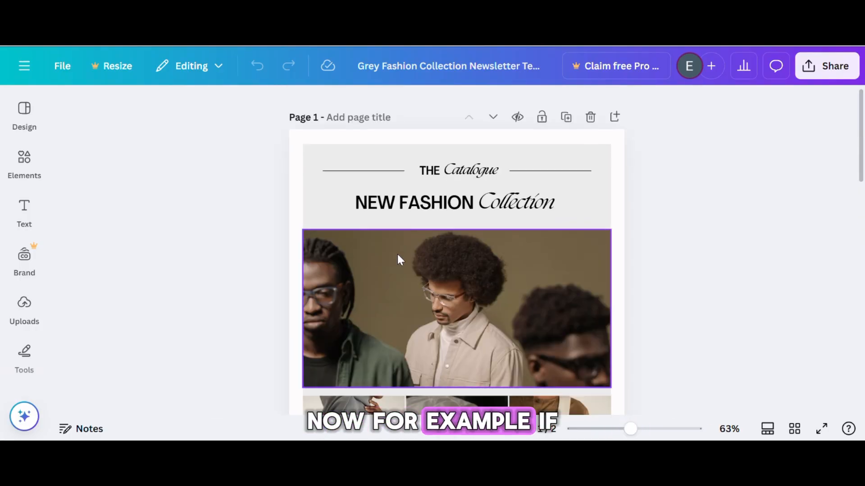
scroll(398, 257, "up", 1)
scroll(542, 274, "down", 3)
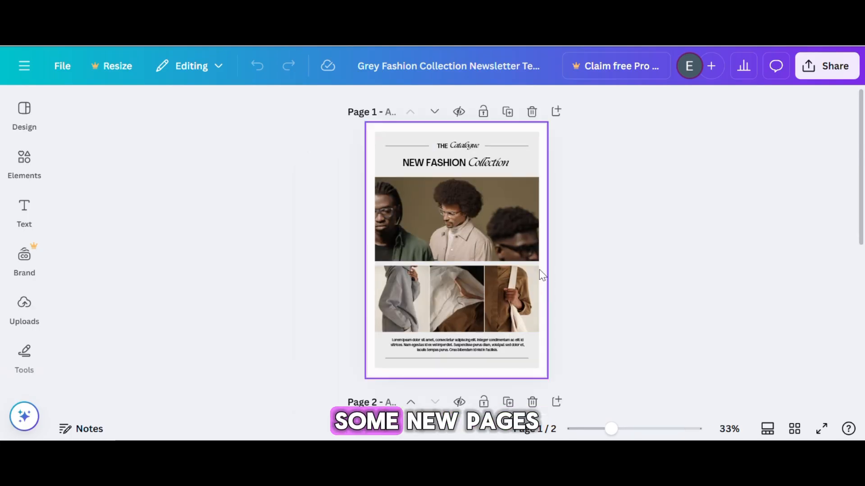
scroll(542, 274, "down", 5)
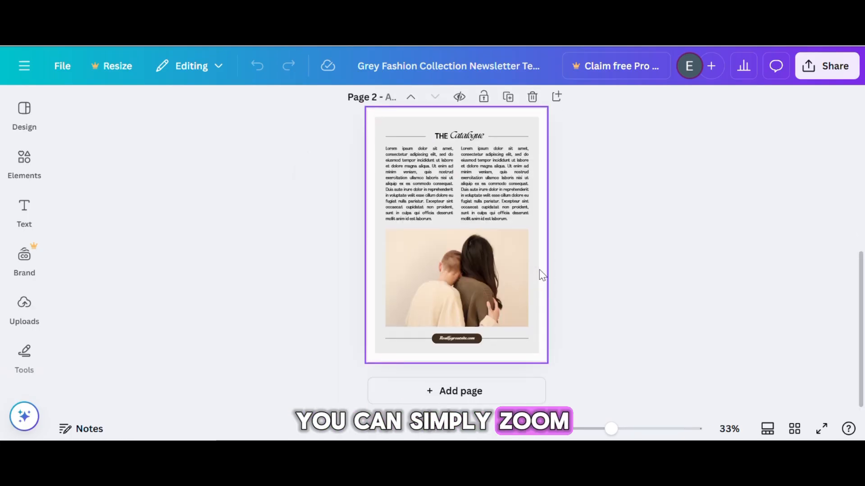
scroll(539, 269, "down", 1)
scroll(540, 269, "up", 2)
scroll(542, 268, "down", 1)
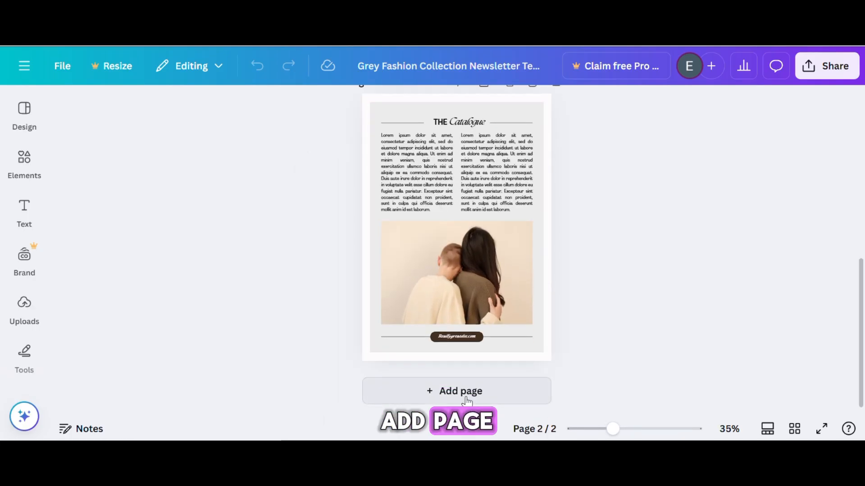
left_click(465, 401)
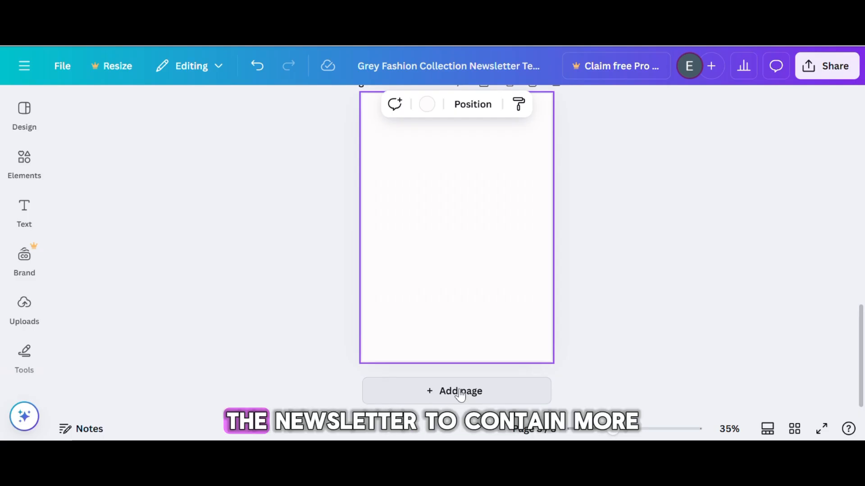
left_click(459, 395)
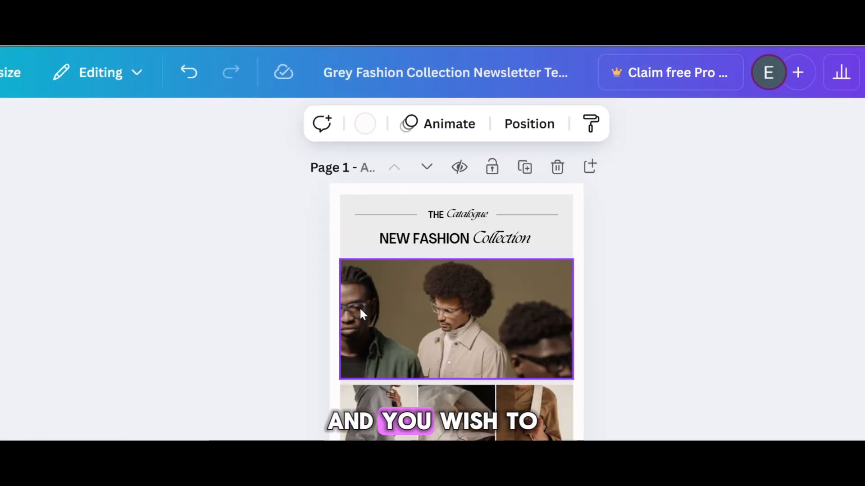
Step: Change the font of the word "Catalogue" in page 1's header to Tenor Sans
left_click_drag(610, 429, 636, 429)
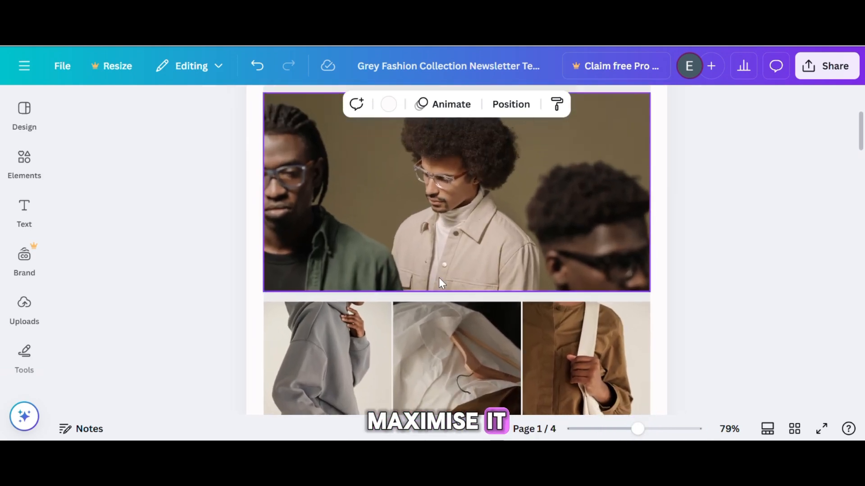
scroll(438, 278, "up", 4)
left_click(447, 201)
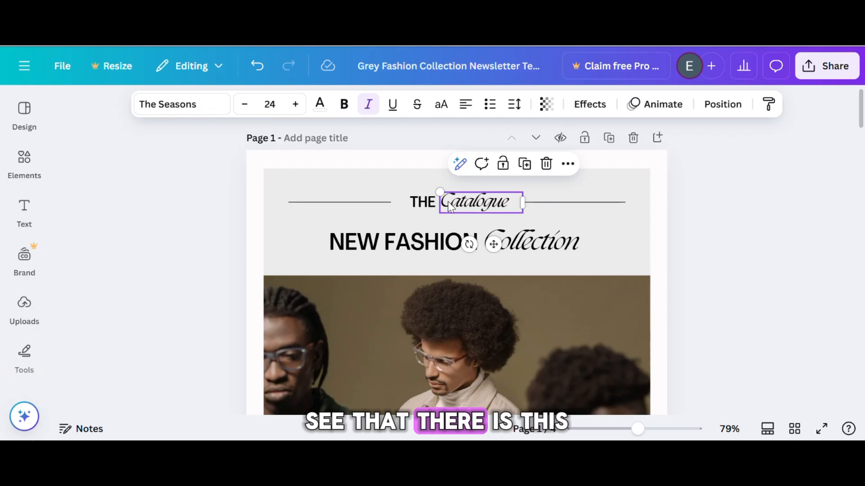
left_click(425, 213)
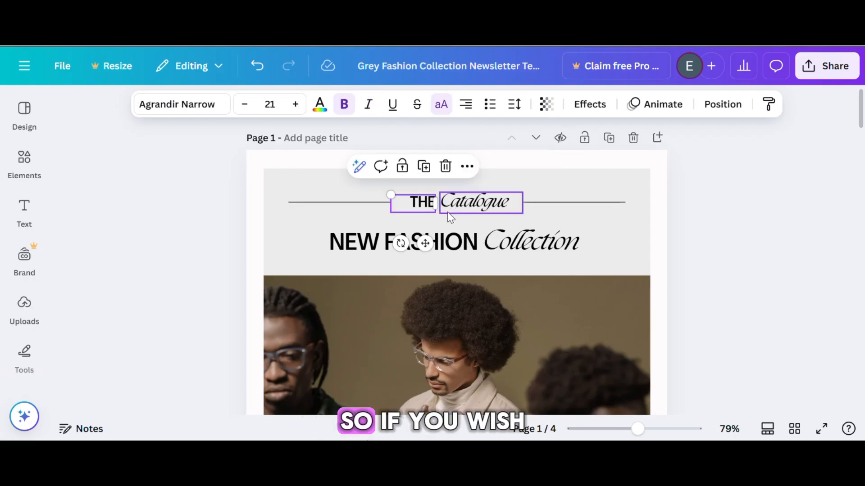
left_click(448, 208)
left_click(428, 202)
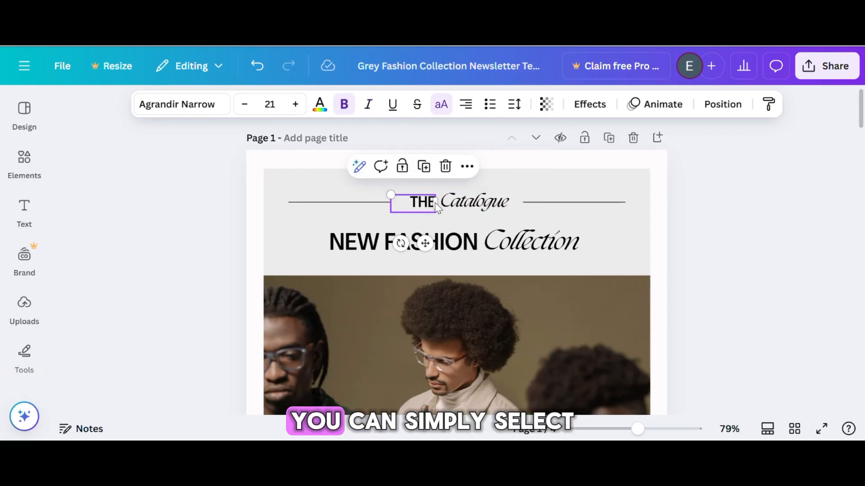
left_click(474, 207)
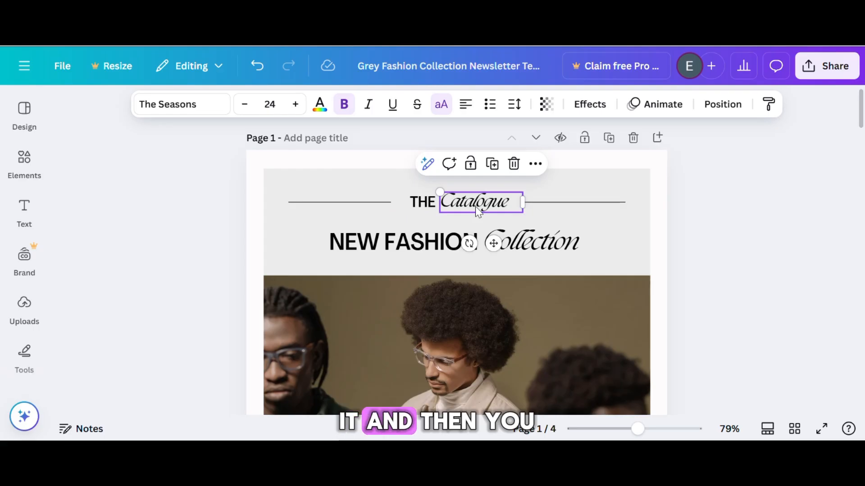
left_click(199, 105)
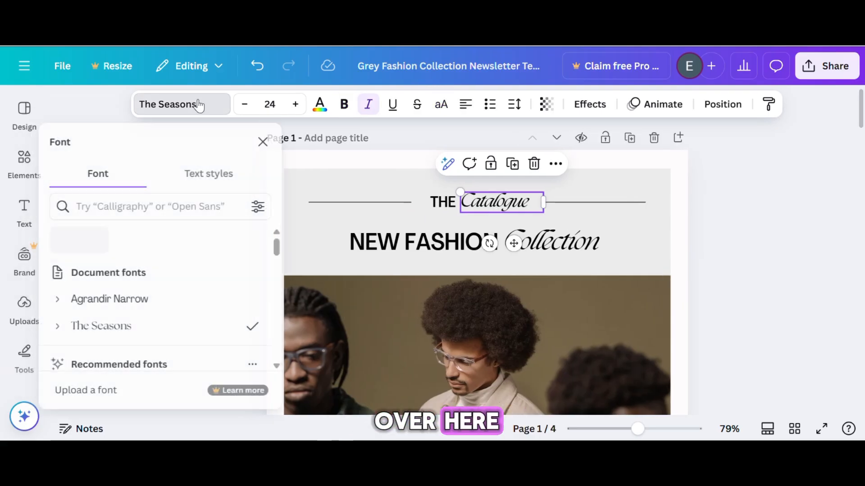
scroll(160, 331, "down", 5)
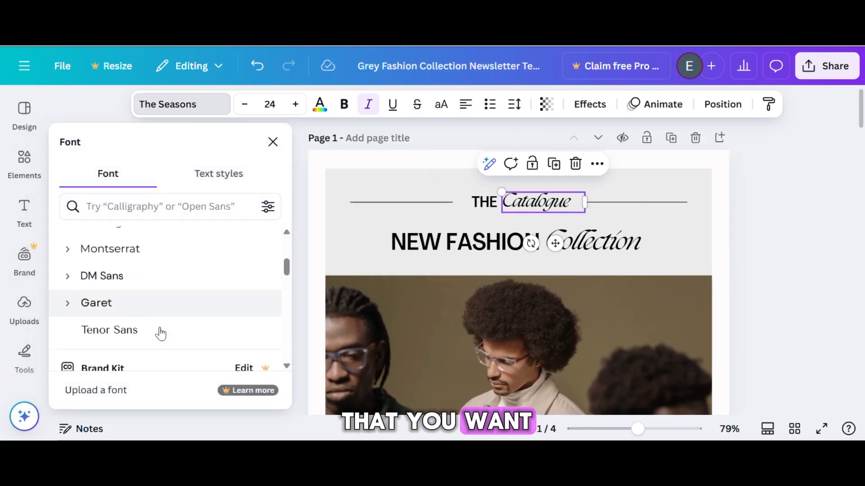
scroll(160, 333, "down", 2)
scroll(160, 333, "up", 2)
left_click(131, 328)
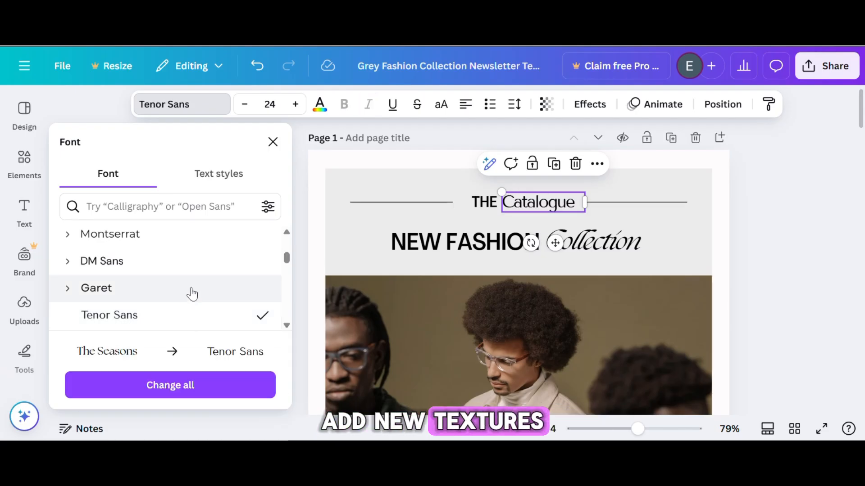
Step: Try the Heading and Subheading document styles on the "NEW FASHION" title and undo both
left_click(231, 185)
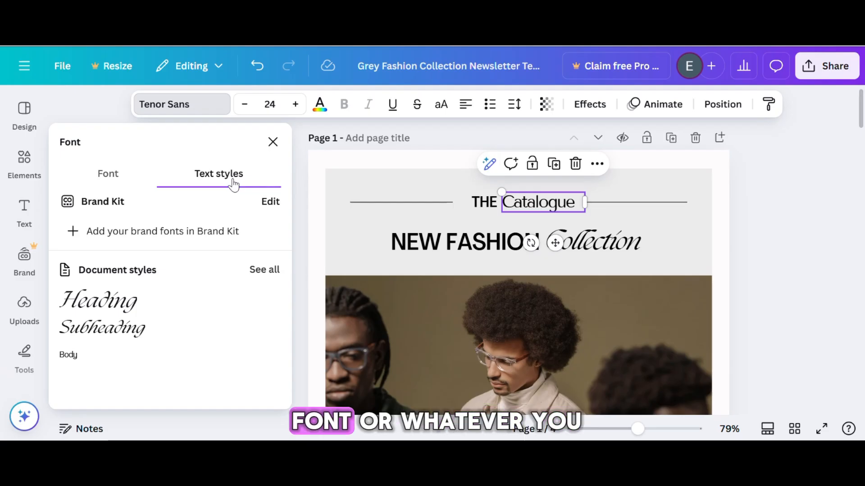
left_click(487, 244)
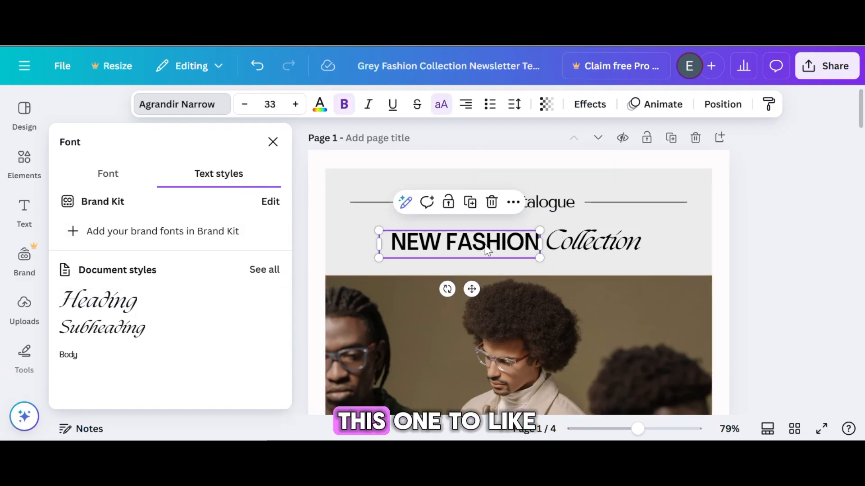
left_click(132, 313)
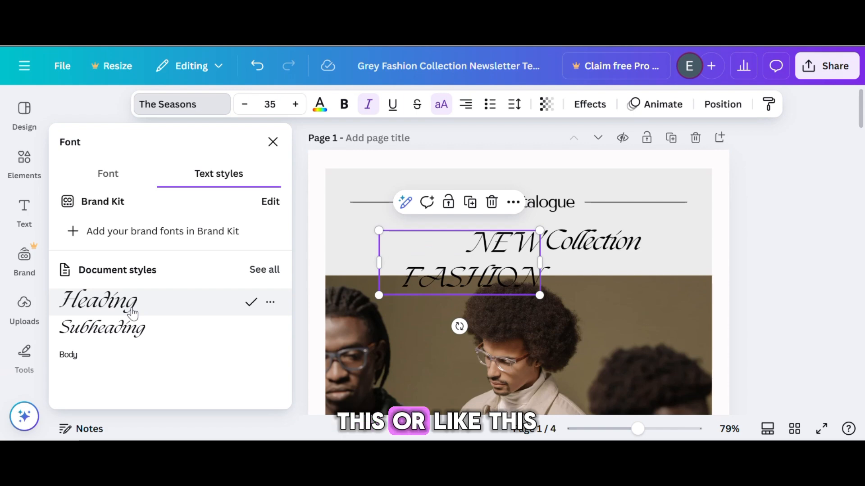
left_click(123, 337)
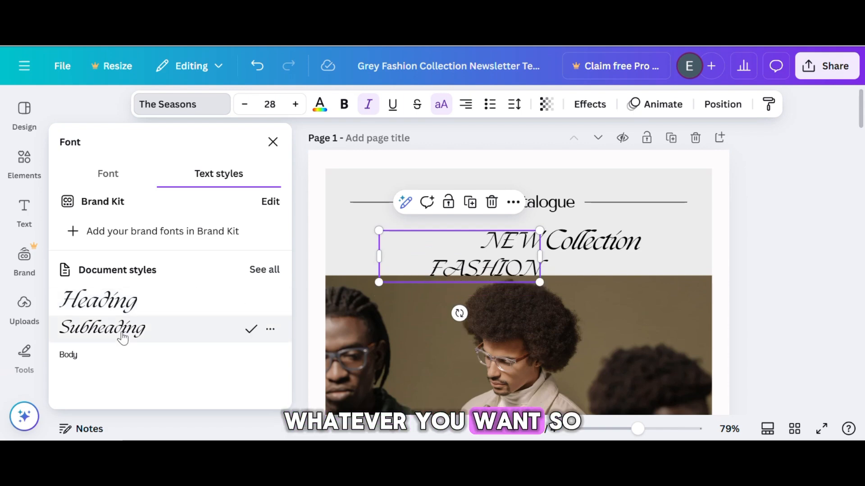
key("ctrl+z")
key("ctrl+z")
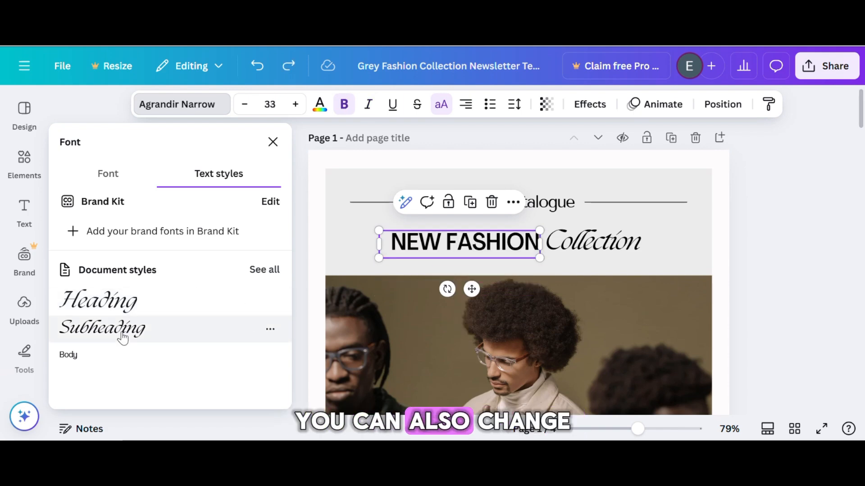
Step: Recolor the "NEW FASHION" title with the custom brown #744B14
left_click(320, 105)
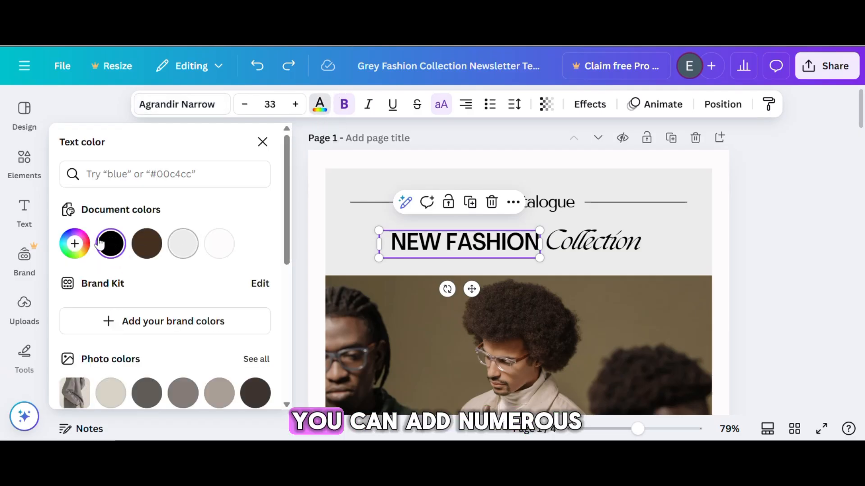
left_click(75, 244)
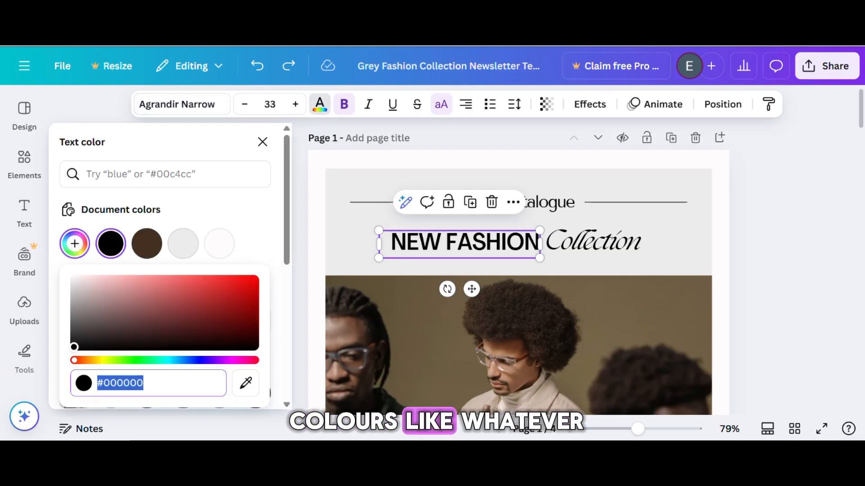
left_click(224, 286)
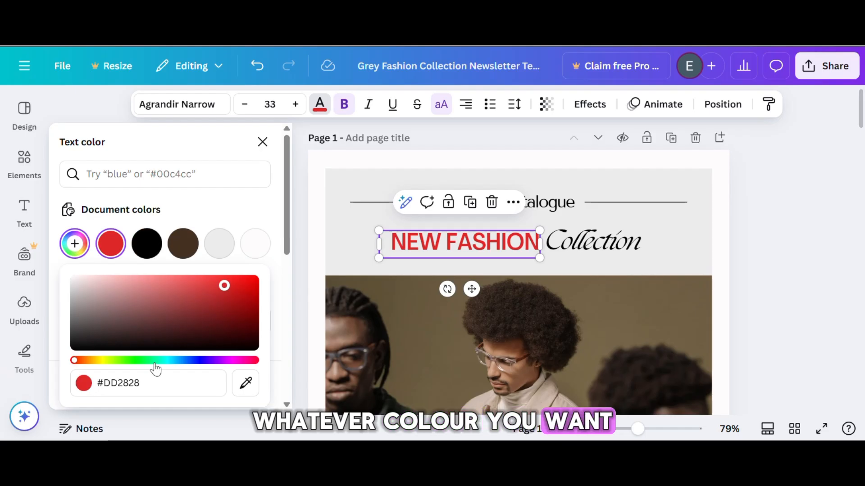
left_click_drag(74, 360, 92, 363)
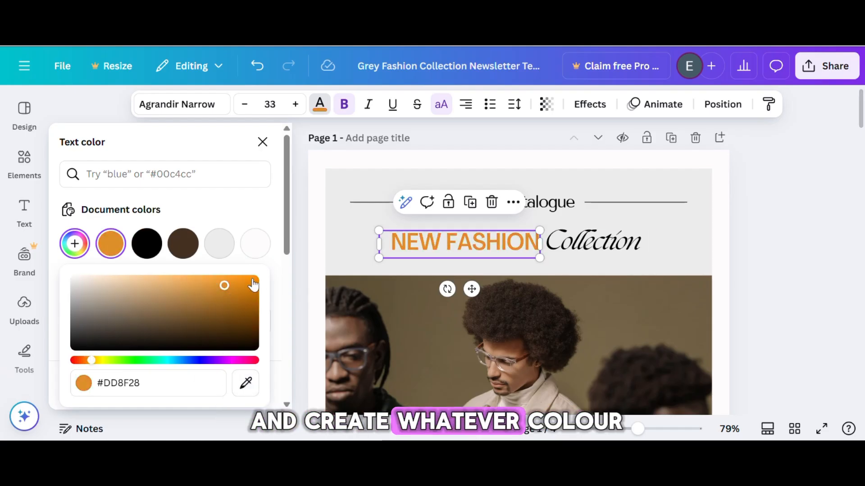
left_click_drag(224, 286, 226, 317)
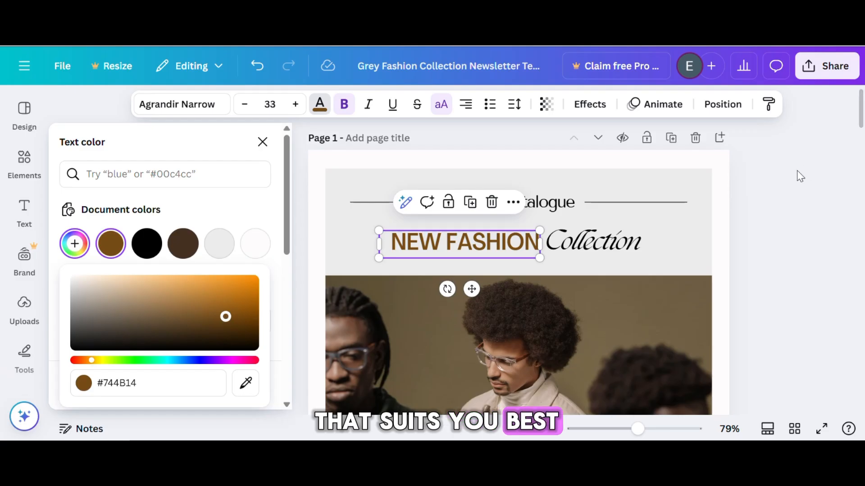
Step: Search the elements library for "modern fashion" and browse the matching graphics, photos and frames
scroll(780, 185, "down", 4)
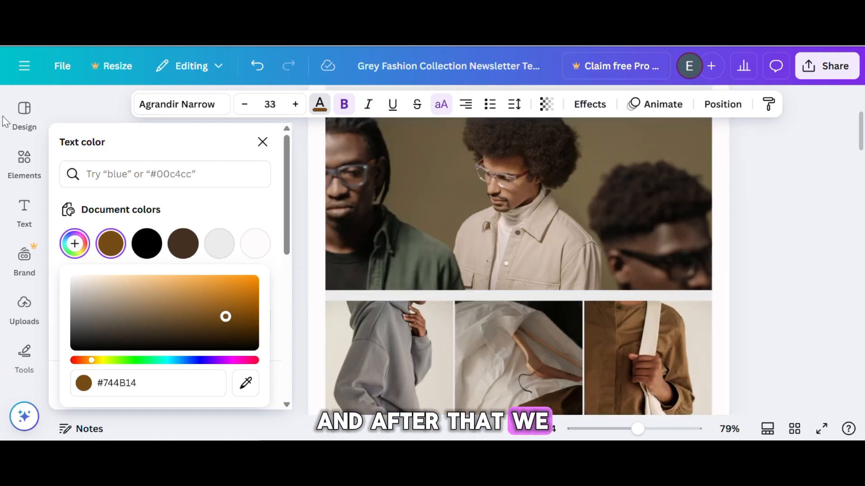
left_click(23, 166)
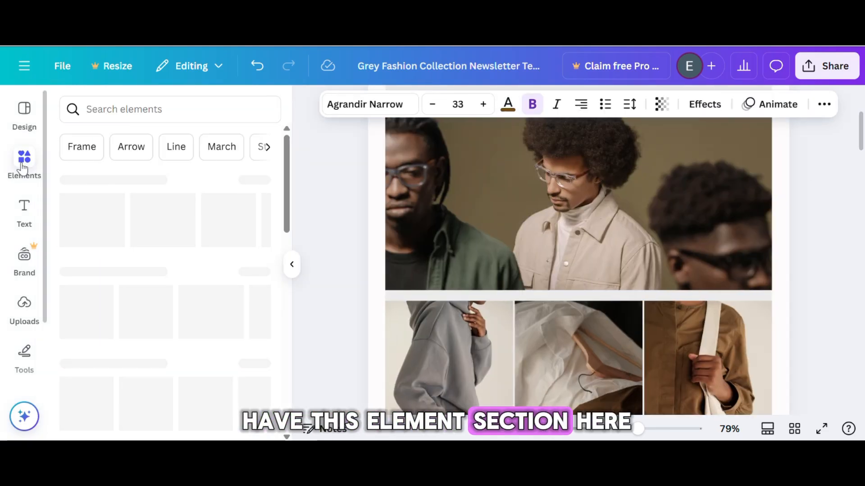
left_click(189, 115)
scroll(583, 148, "up", 4)
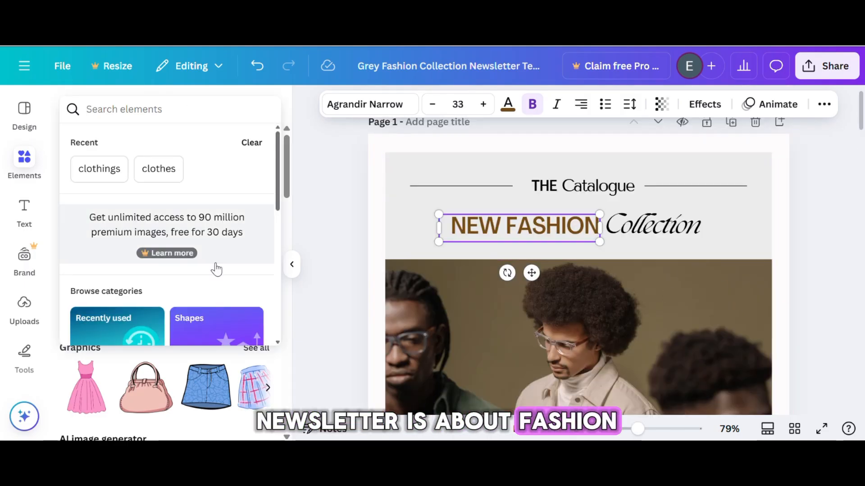
type("fa")
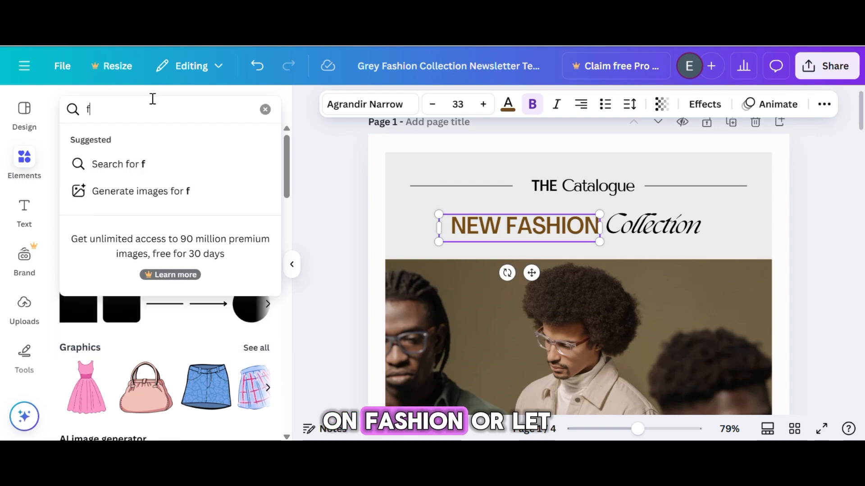
type("mo")
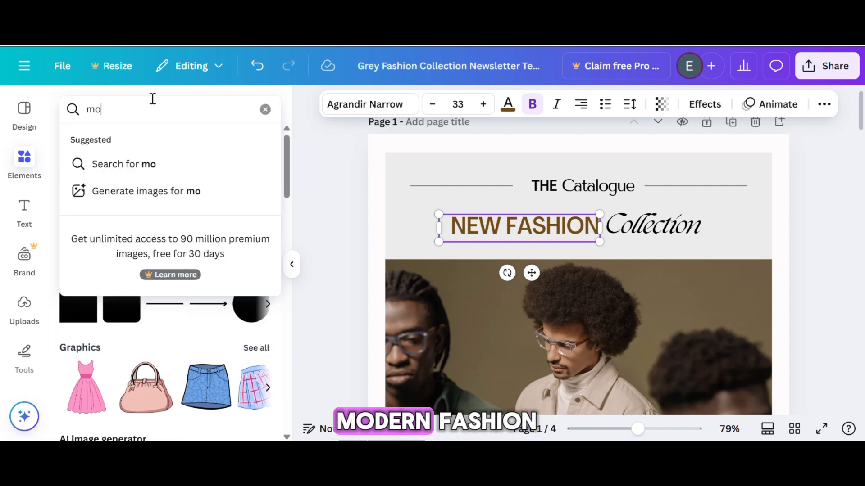
type("dern fashion")
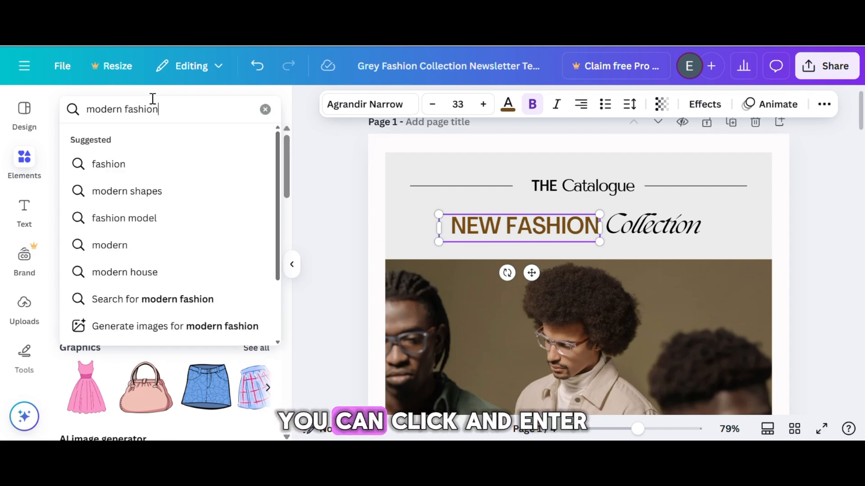
key("Return")
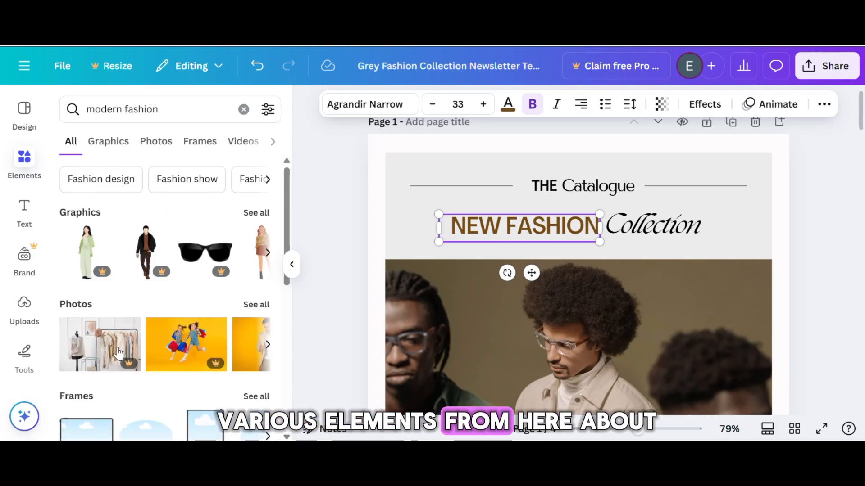
scroll(118, 352, "down", 5)
scroll(110, 376, "up", 4)
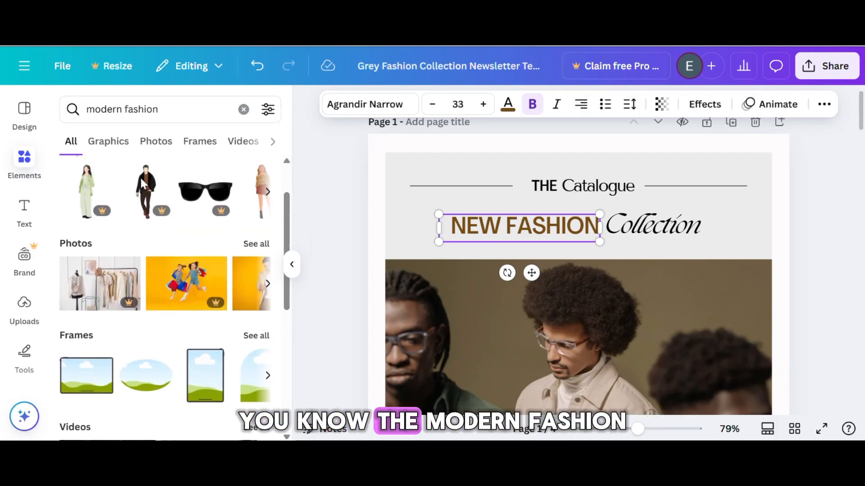
scroll(199, 250, "up", 2)
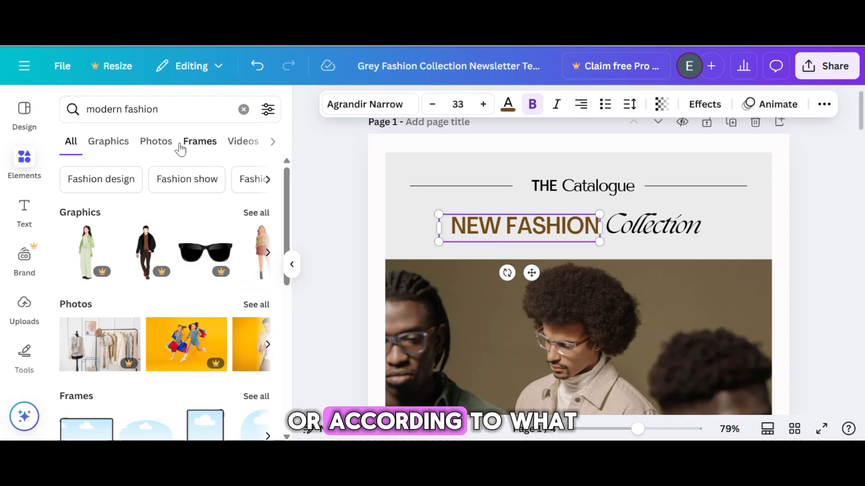
Step: Limit the results to graphics and place the circular "FASHION" text graphic over the middle man in page 1's large photo
left_click(121, 149)
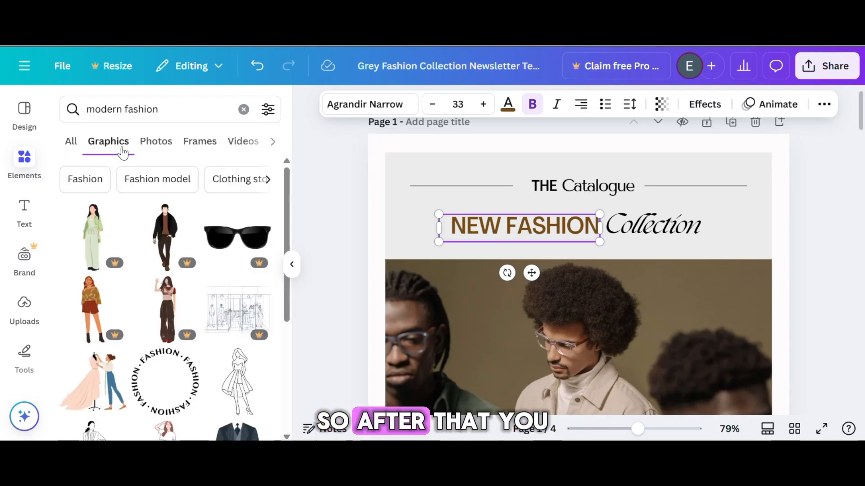
scroll(176, 279, "down", 2)
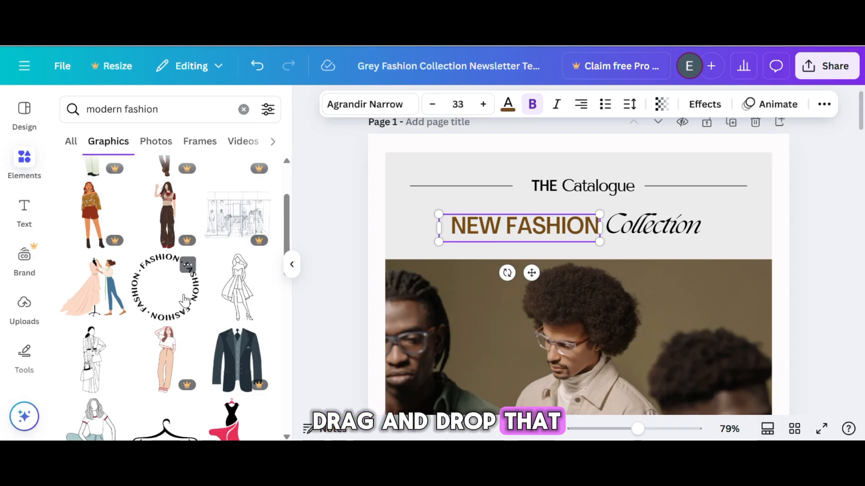
left_click_drag(185, 299, 546, 334)
scroll(542, 331, "down", 3)
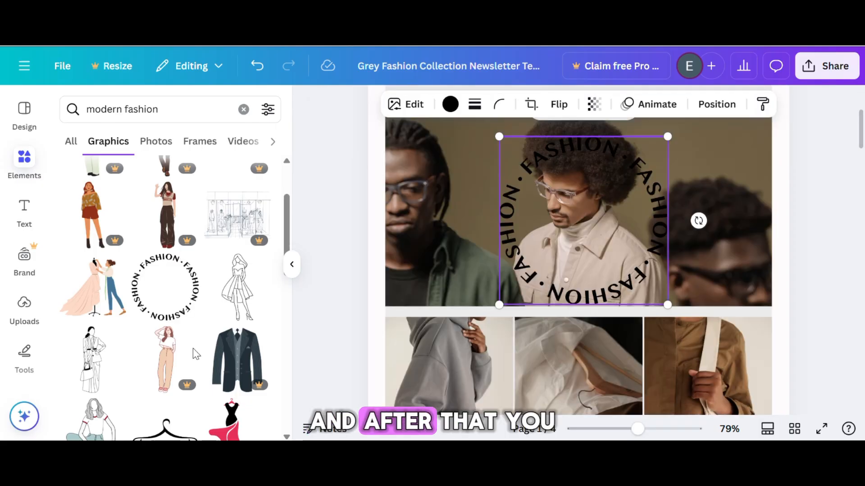
Step: Review the available text styles and the Brand Kit options for logos, colors, fonts, brand voice and photos
left_click(24, 209)
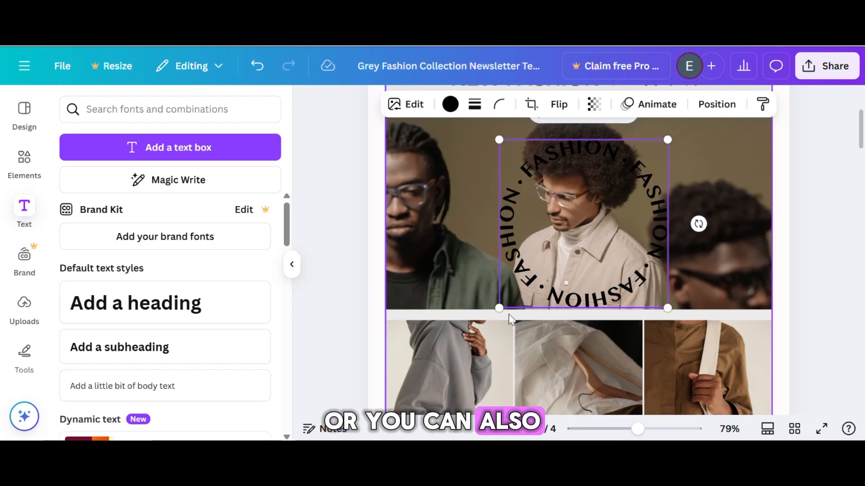
scroll(508, 314, "up", 3)
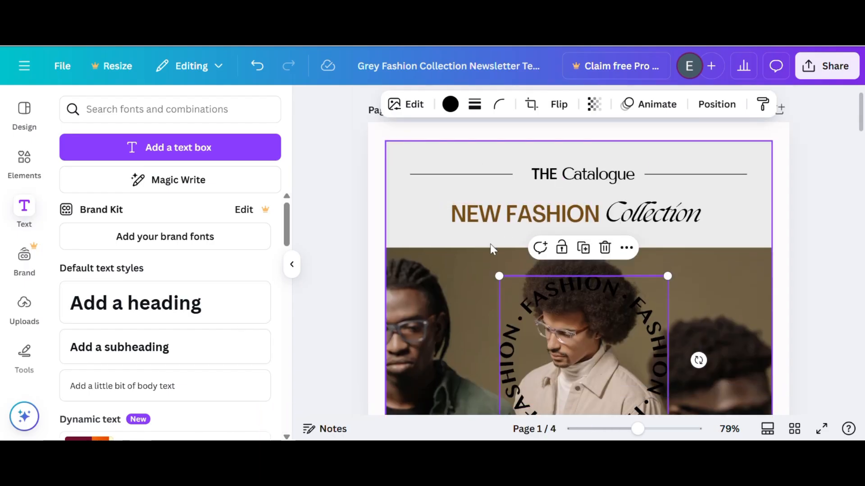
left_click(24, 259)
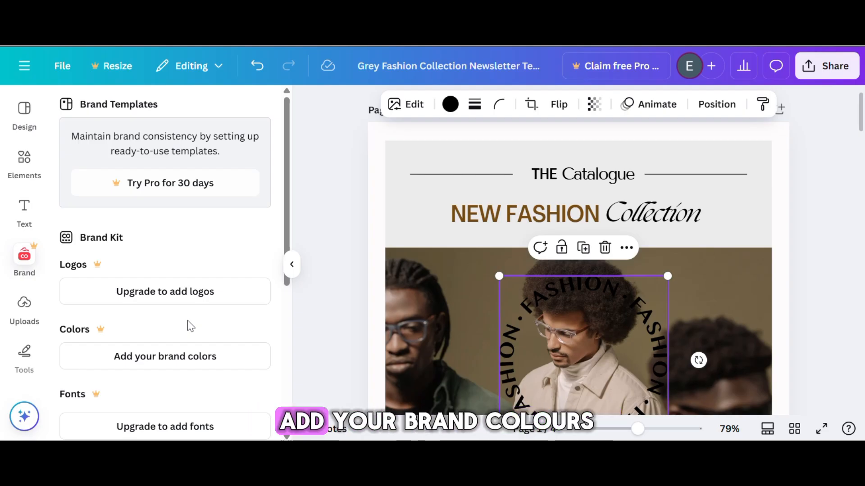
scroll(187, 321, "down", 1)
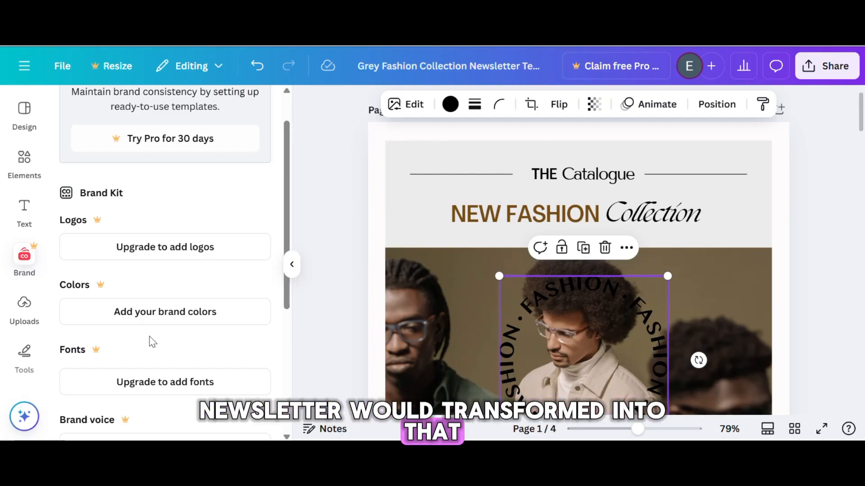
scroll(153, 343, "down", 3)
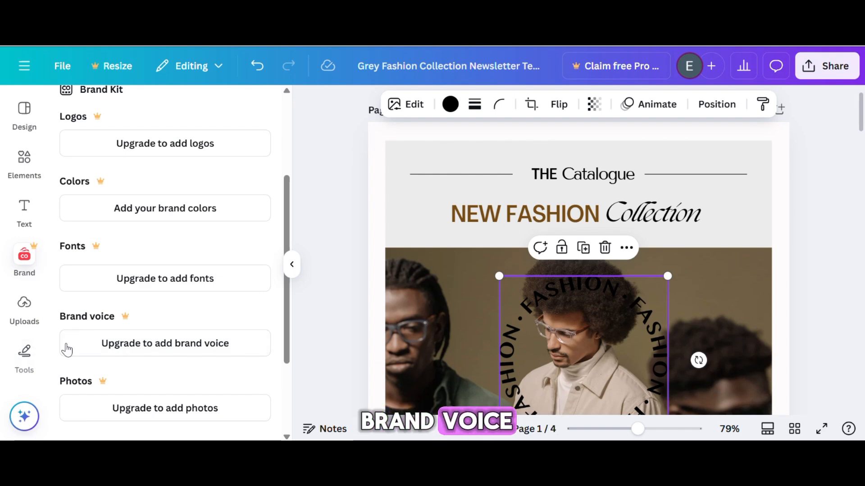
Step: Review the remaining Brand Kit options, the media upload sources and the drawing tools
scroll(185, 362, "down", 3)
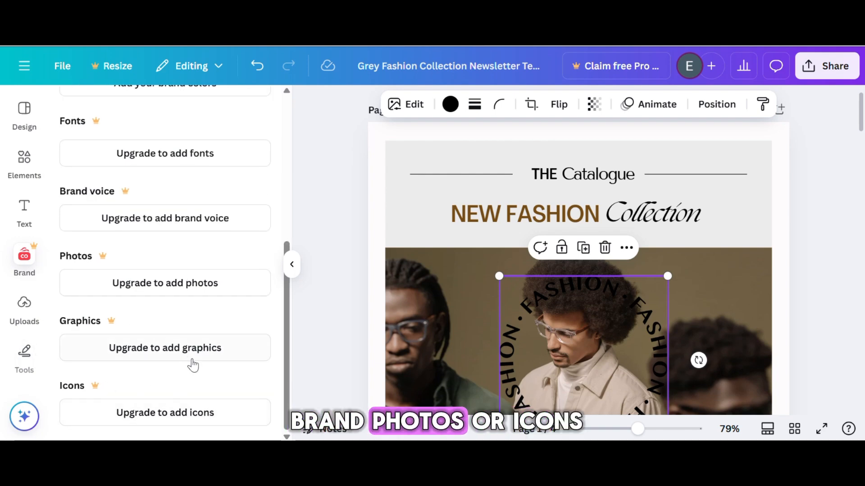
left_click(25, 307)
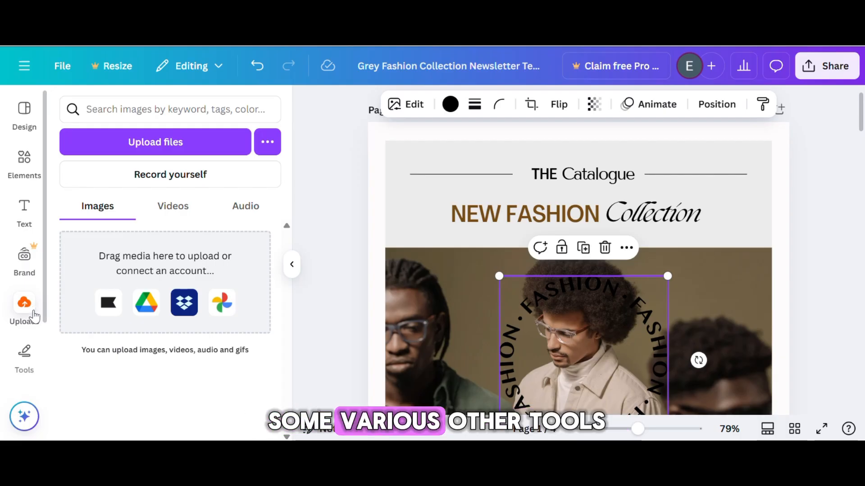
left_click(26, 369)
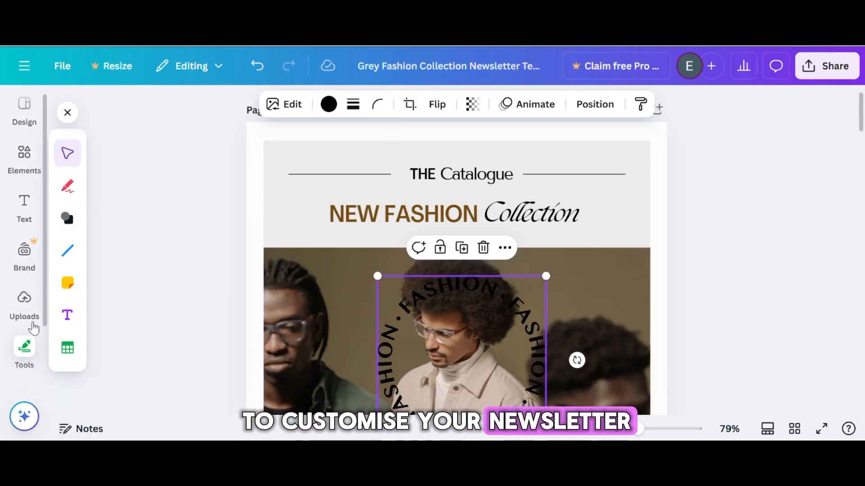
left_click(9, 313)
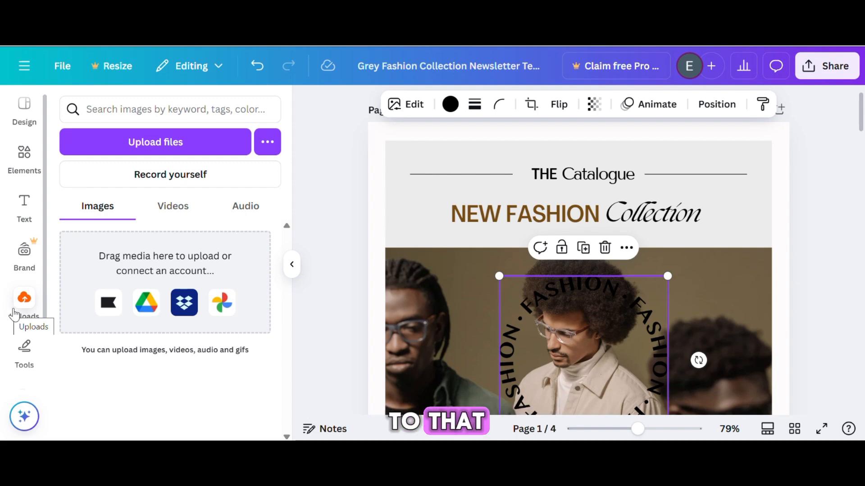
left_click(293, 266)
Step: Select the grey hoodie photo in page 1's three-photo row and browse the "modern fashion" results limited to photos
scroll(421, 312, "down", 5)
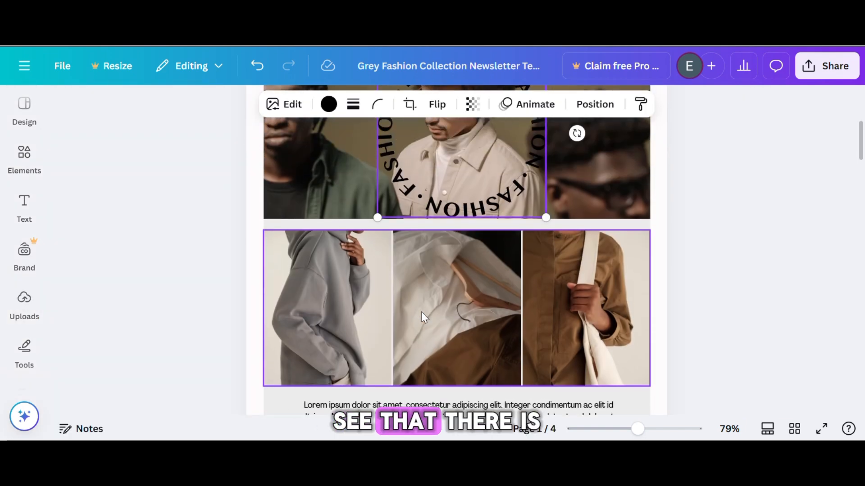
scroll(421, 311, "up", 1)
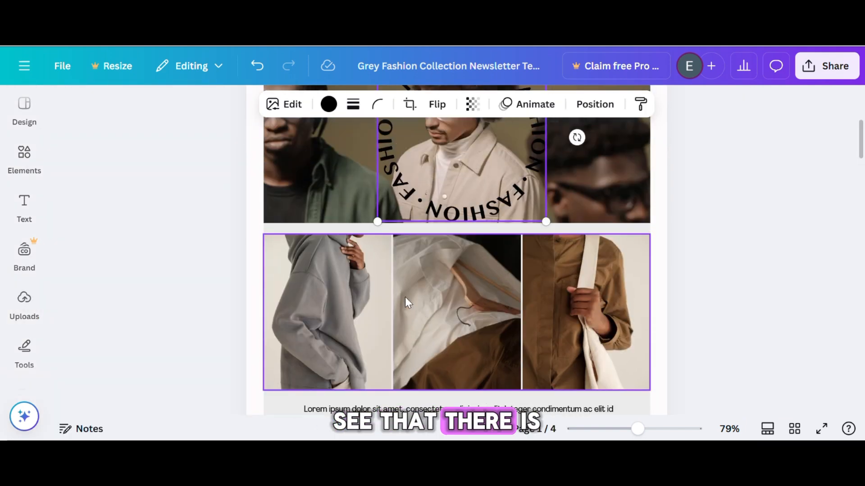
left_click(347, 242)
left_click(24, 207)
left_click(24, 155)
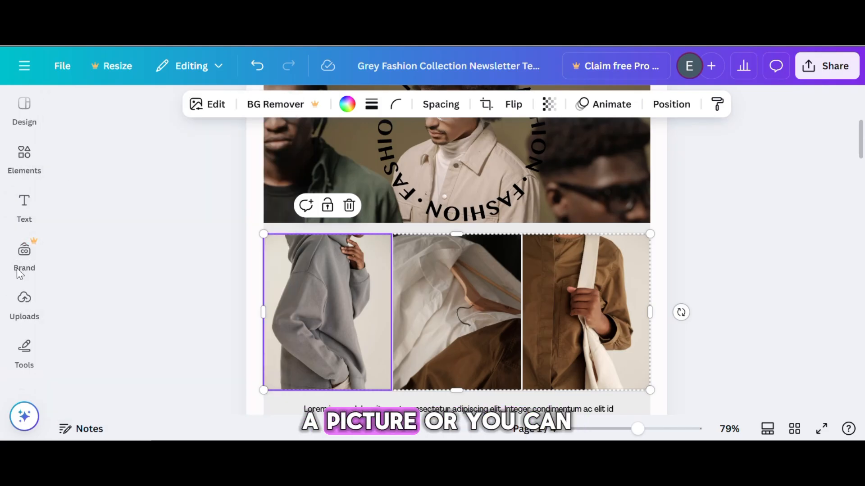
left_click(27, 164)
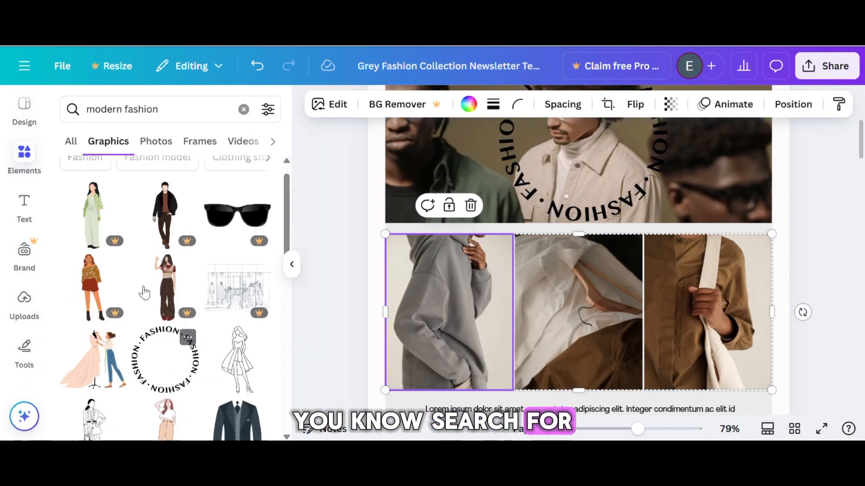
scroll(144, 293, "down", 12)
scroll(153, 252, "up", 9)
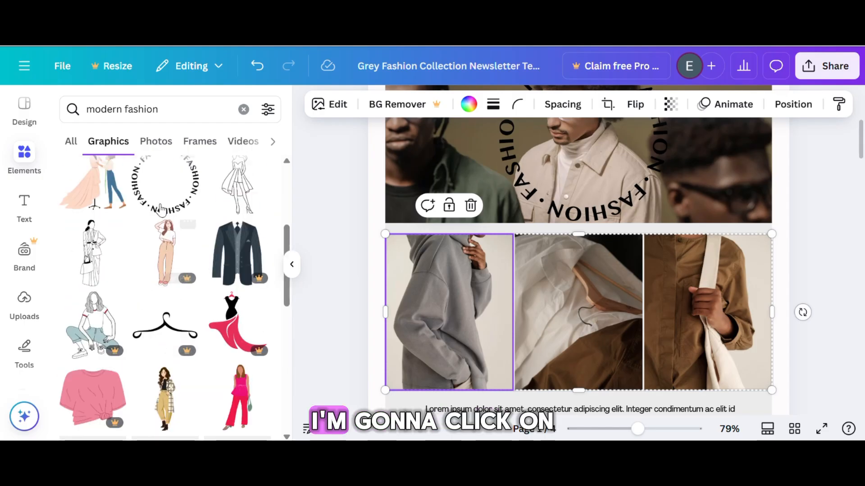
left_click(155, 143)
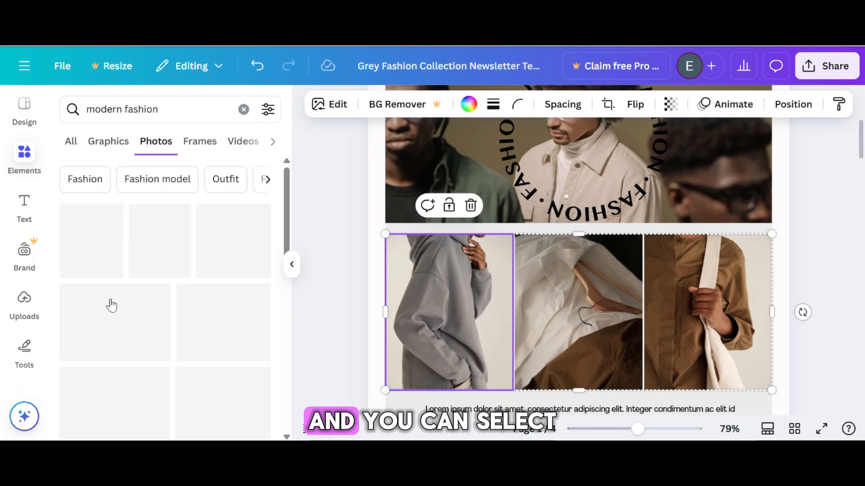
scroll(180, 324, "down", 2)
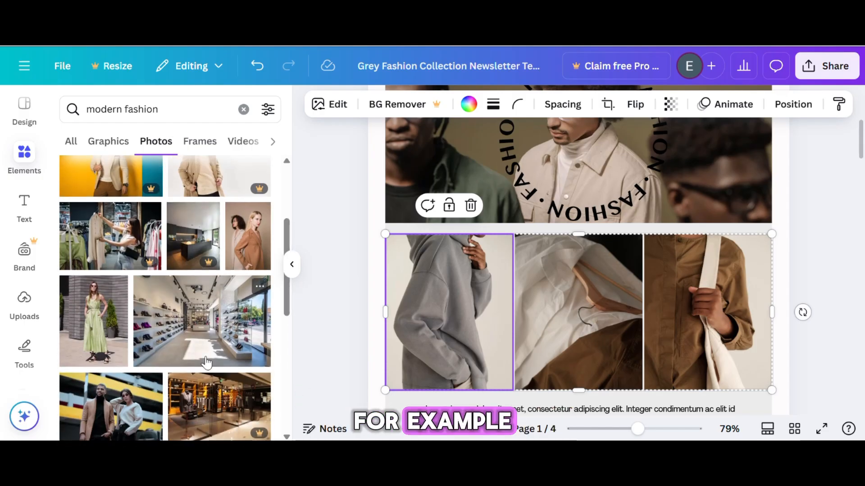
Step: Insert the photo of two women in coats, shrink it and fit it into the first frame of page 1's three-photo row
left_click(248, 236)
scroll(469, 257, "down", 1)
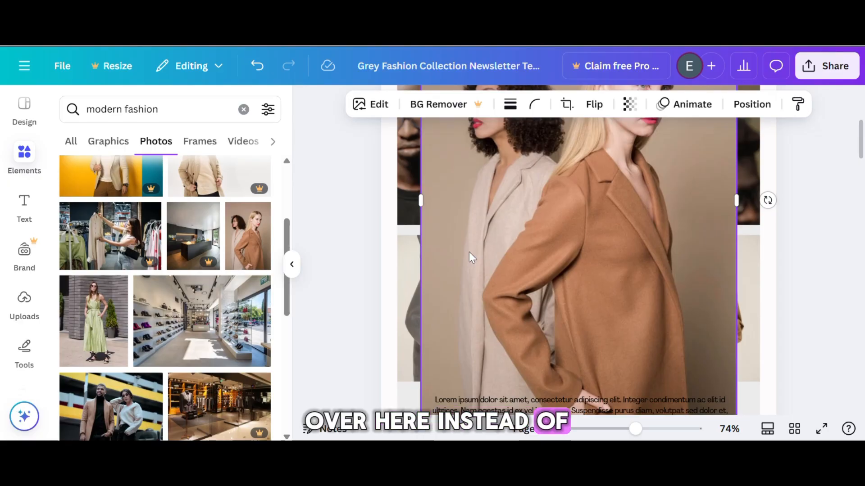
scroll(468, 253, "down", 3)
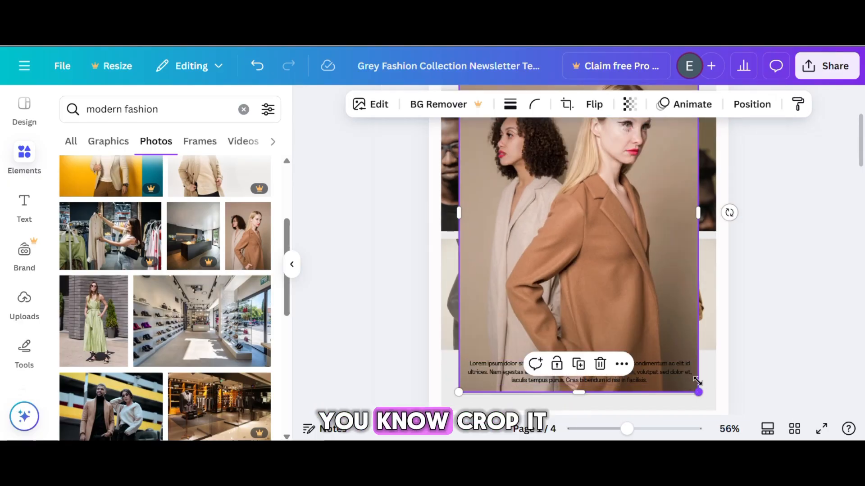
left_click_drag(697, 382, 582, 228)
left_click_drag(543, 185, 515, 364)
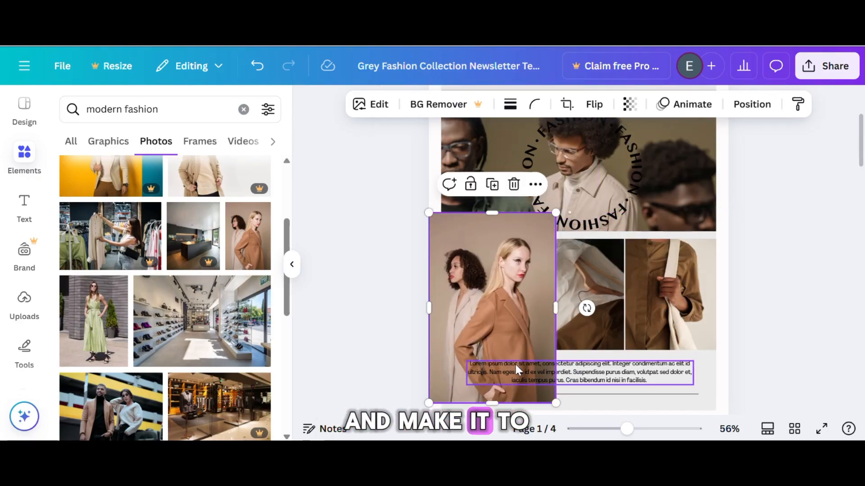
left_click_drag(556, 403, 512, 339)
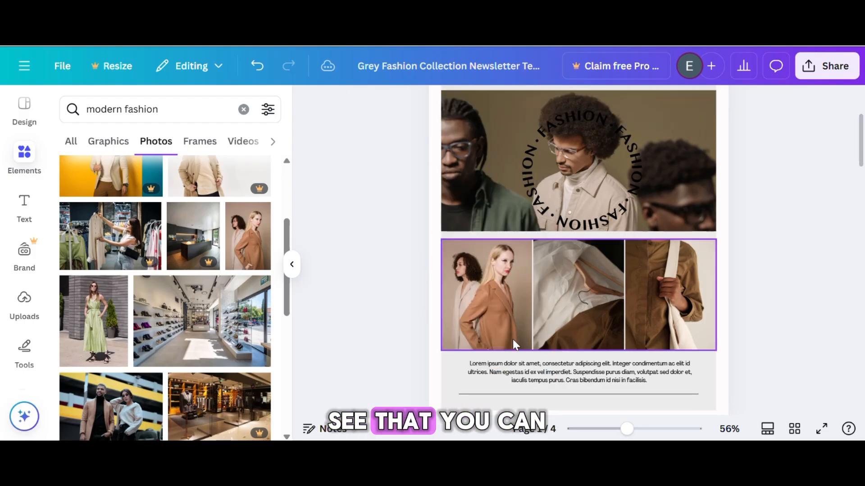
Step: Replace page 1's large photo of three men with the photo of the man in a tan coat and the woman in a white sweater
scroll(488, 321, "up", 2)
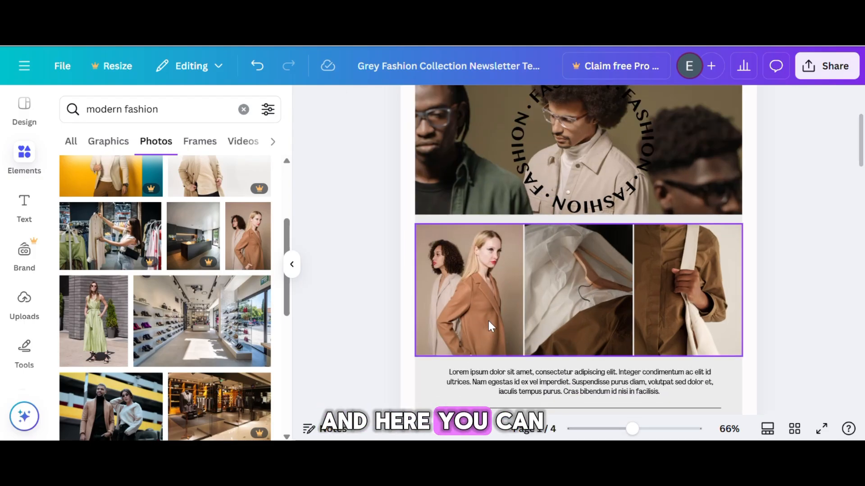
scroll(488, 321, "up", 5)
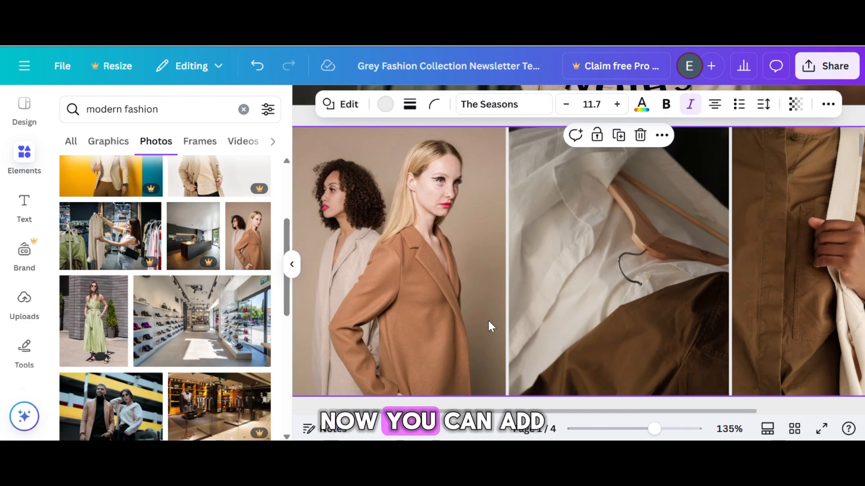
scroll(488, 321, "down", 1)
scroll(199, 357, "down", 10)
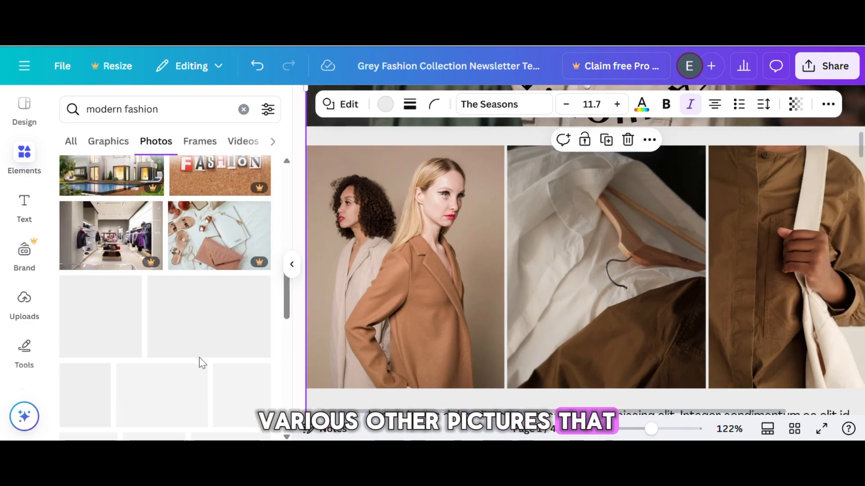
scroll(616, 213, "up", 5)
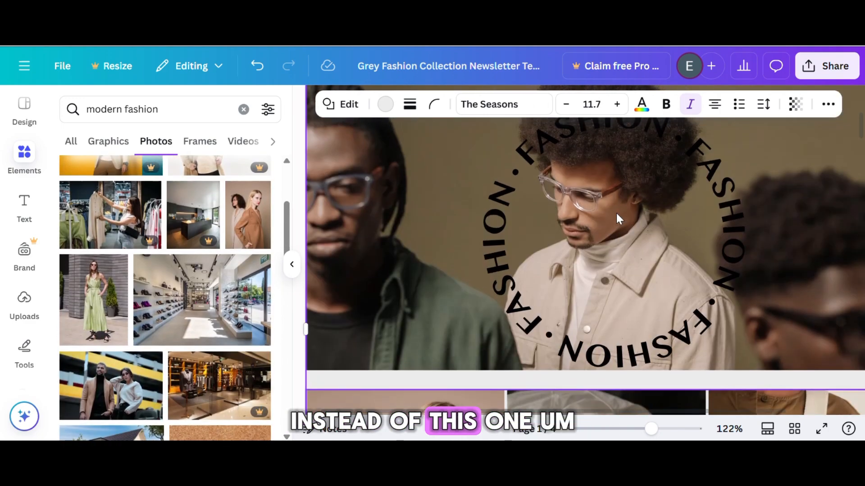
left_click(616, 212)
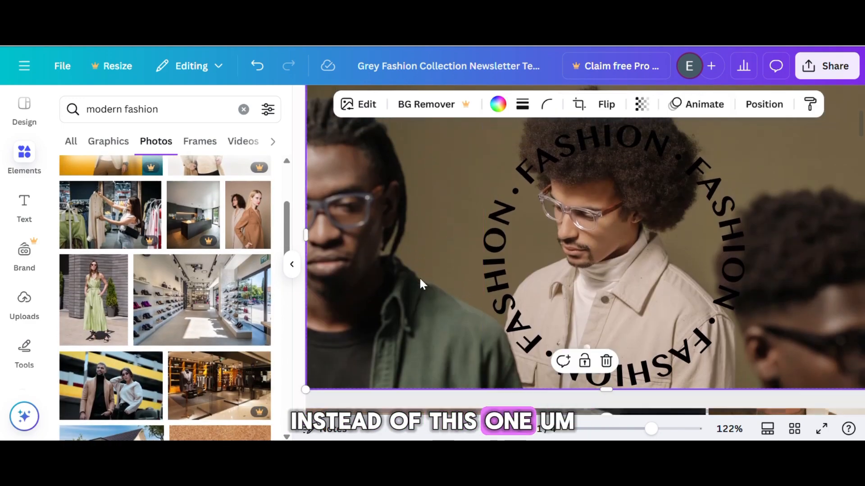
left_click(114, 384)
left_click_drag(492, 347, 450, 232)
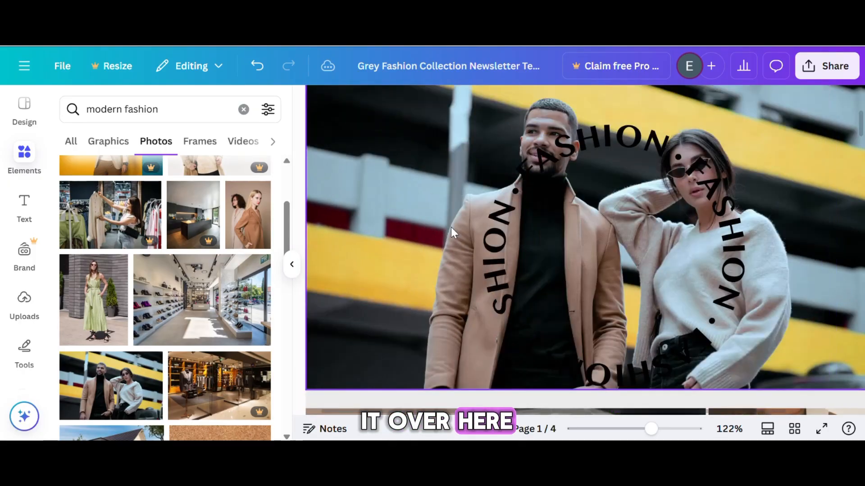
Step: Delete the circular "FASHION" graphic and replace page 1's large photo with the photo of four women with skateboards
left_click(626, 134)
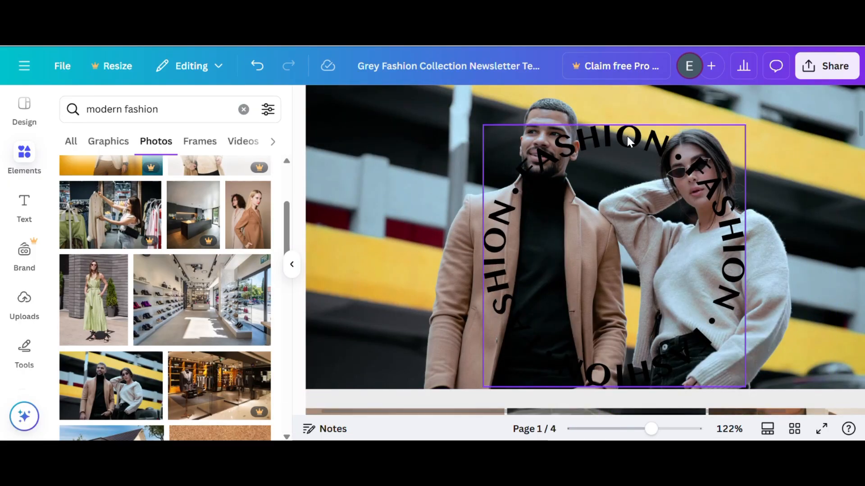
key("Delete")
scroll(119, 350, "down", 10)
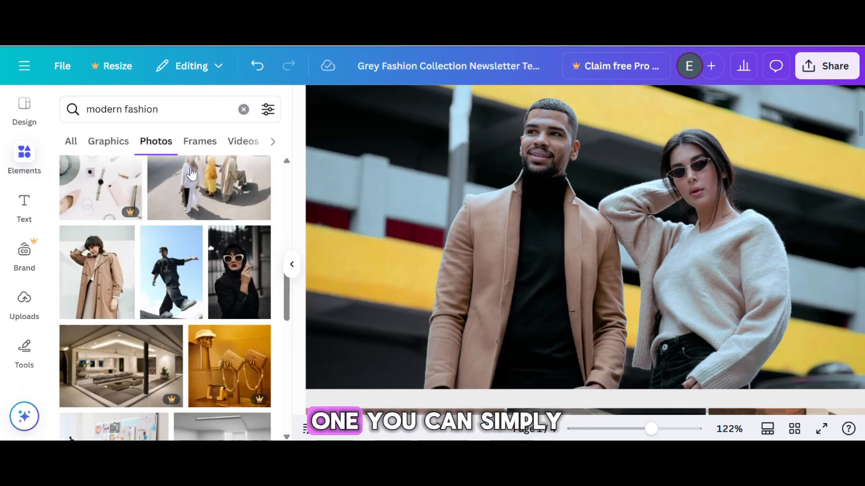
left_click_drag(192, 176, 488, 222)
scroll(486, 226, "down", 4, "ctrl")
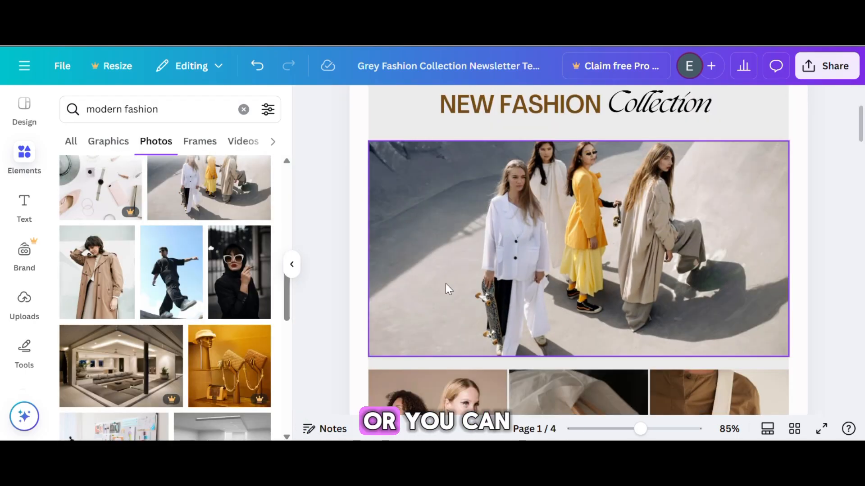
Step: Replace the brown shirt photo at the end of page 1's three-photo row with the photo of the person in a trench coat
scroll(480, 322, "down", 2)
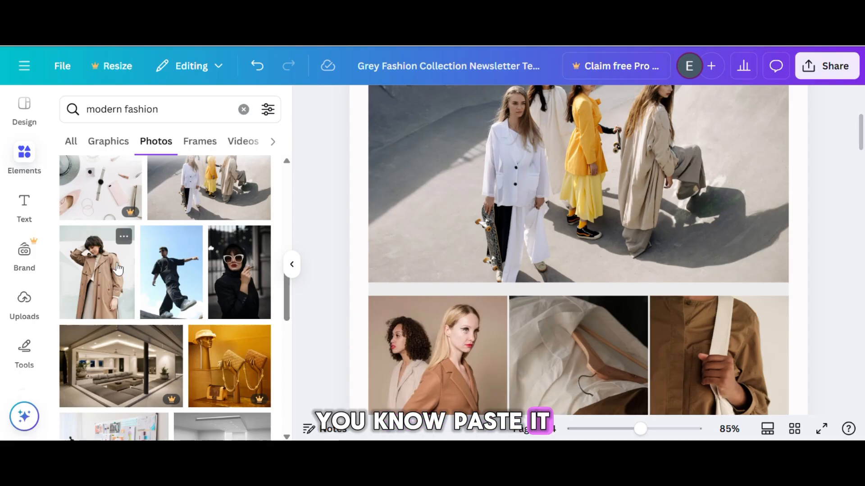
left_click_drag(97, 273, 712, 327)
scroll(715, 304, "down", 3)
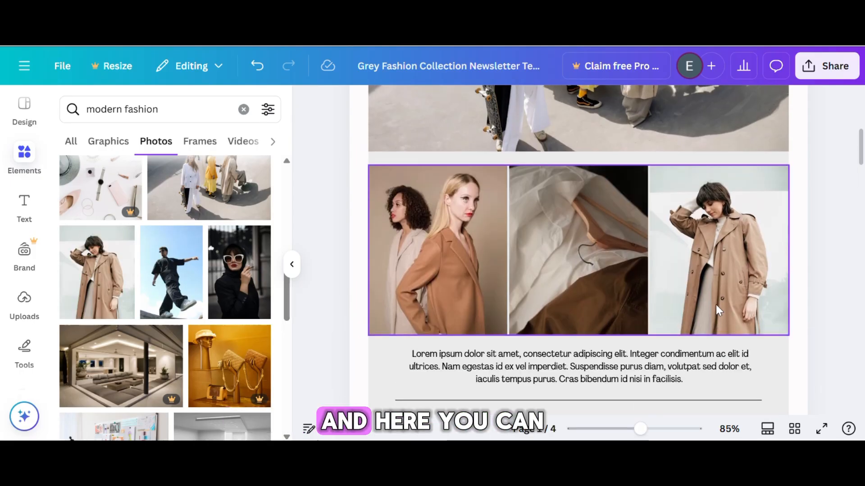
Step: Select page 1's placeholder paragraph, switch to another browser tab and search Google for "modern fashion"
scroll(715, 305, "down", 3)
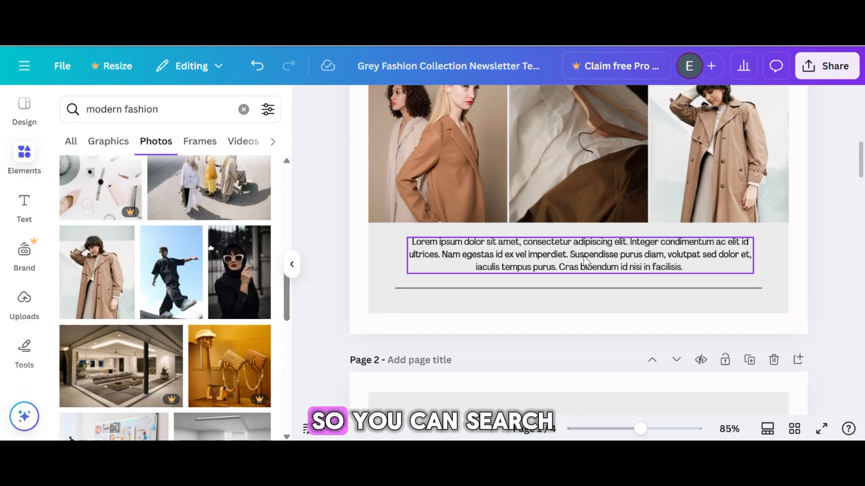
double_click(584, 260)
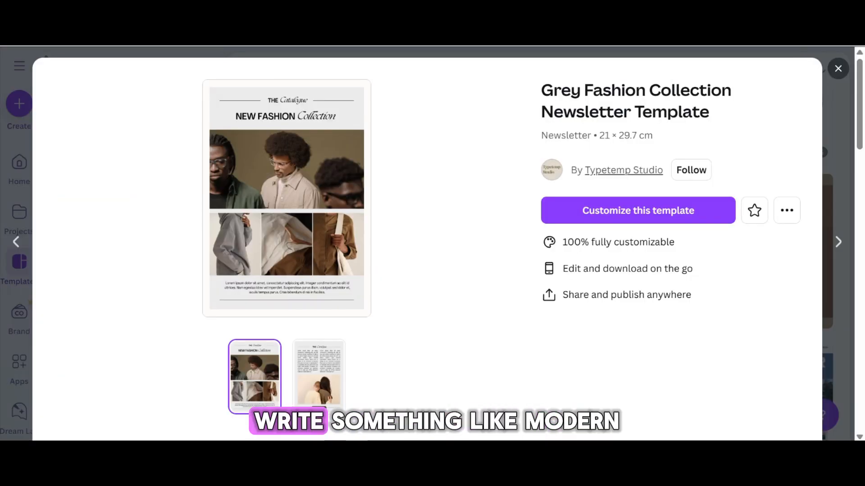
type("modern")
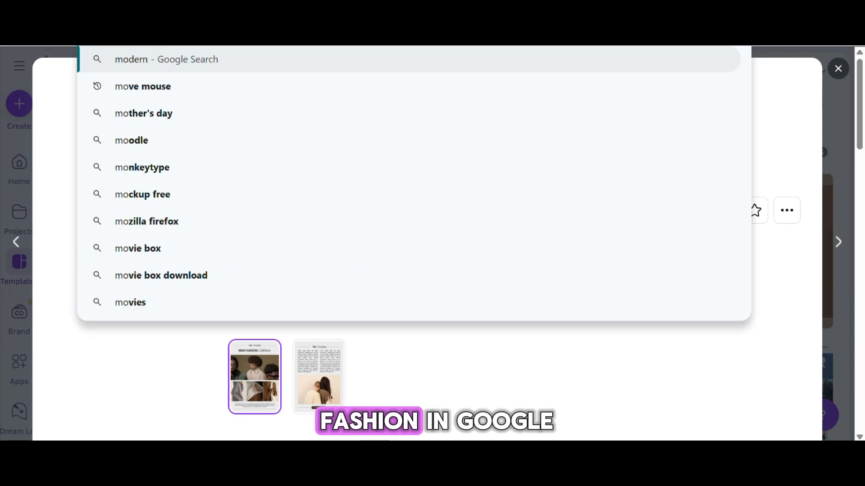
type(" fashion")
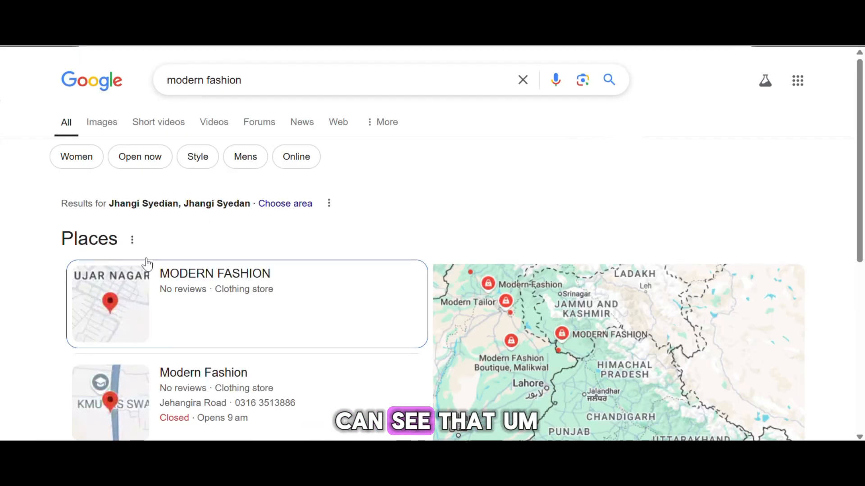
Step: Copy the "High Quality Asian Clothing at Affordable Prices!" description from the Modern Fashion Instagram result, up to "UK based"
scroll(145, 265, "down", 13)
scroll(146, 259, "down", 2)
scroll(146, 259, "up", 2)
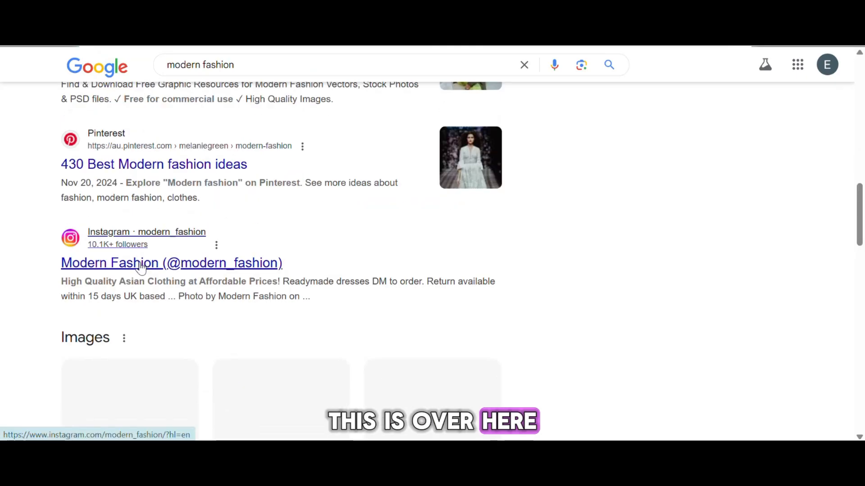
left_click_drag(55, 282, 164, 301)
key("ctrl+c")
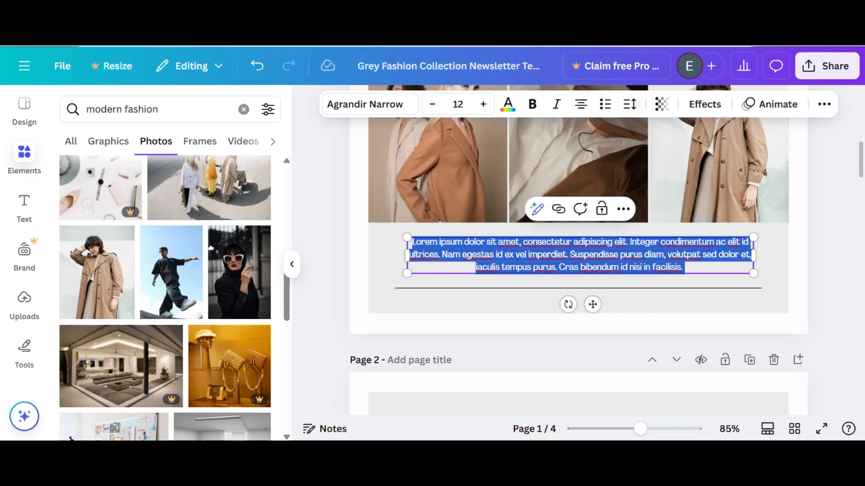
Step: Back in Canva, replace the left placeholder text column on page 2 with the copied "High Quality Asian Clothing at Affordable Prices!" text
key("Escape")
scroll(403, 209, "down", 5)
scroll(531, 344, "down", 2)
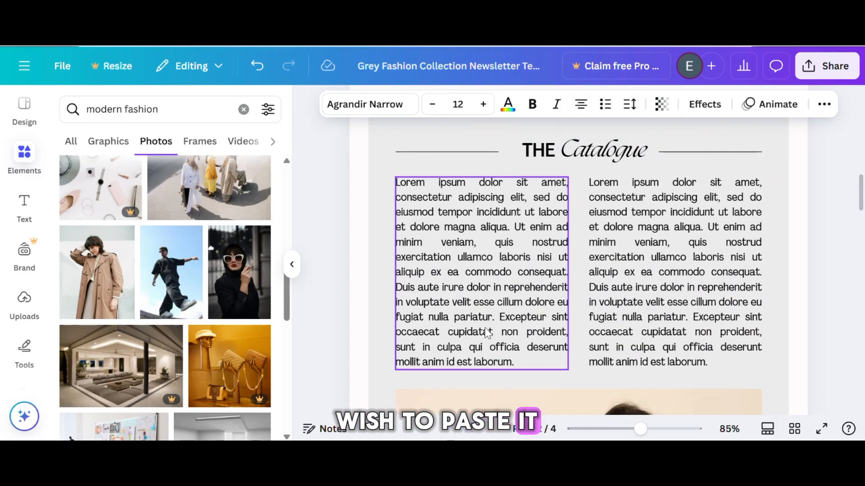
left_click(440, 290)
double_click(440, 290)
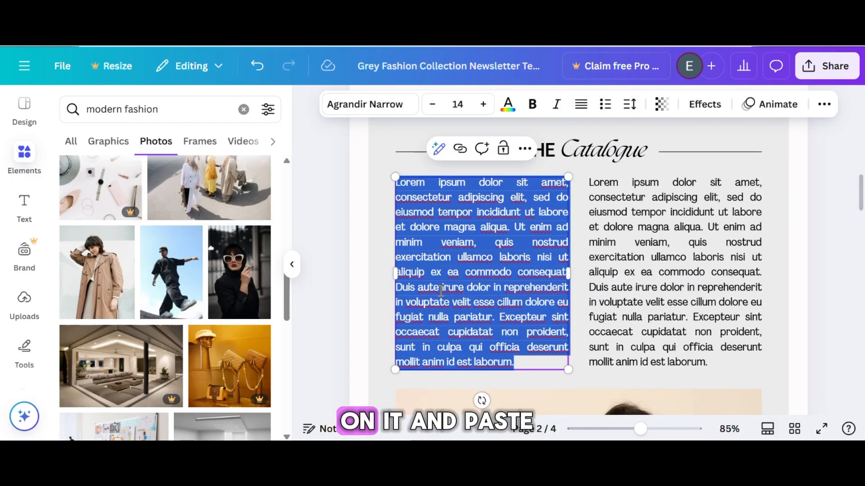
key("ctrl+v")
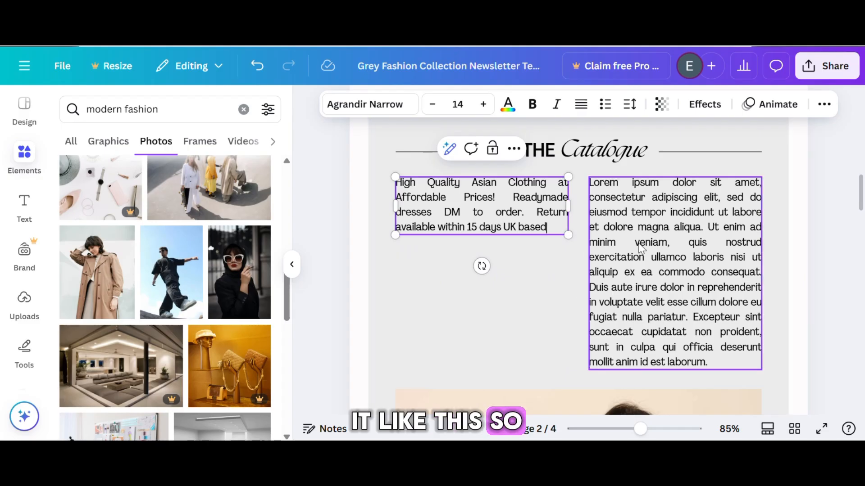
Step: Move the left text column on page 2 down, leaving a gap beneath "THE Catalogue" heading
left_click(509, 294)
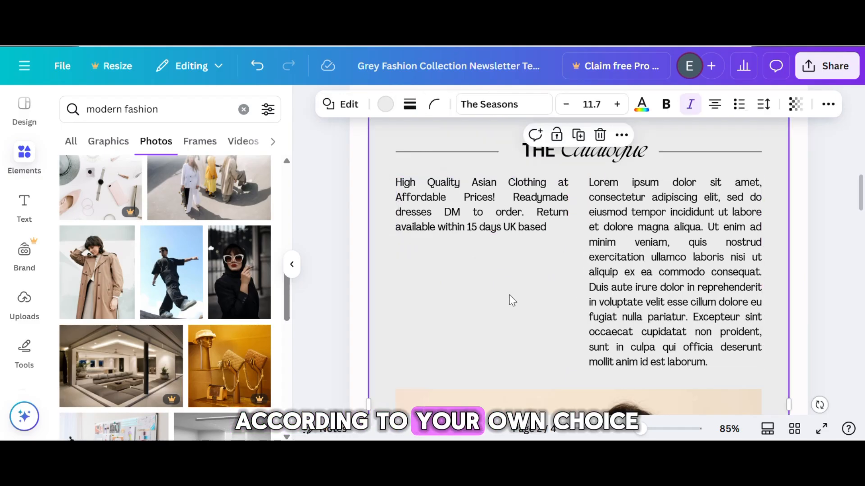
left_click(493, 195)
left_click_drag(494, 198, 494, 241)
Step: Replace the right placeholder column on page 2 with the same "High Quality Asian Clothing at Affordable Prices!" text and align it level with the left column
left_click(676, 277)
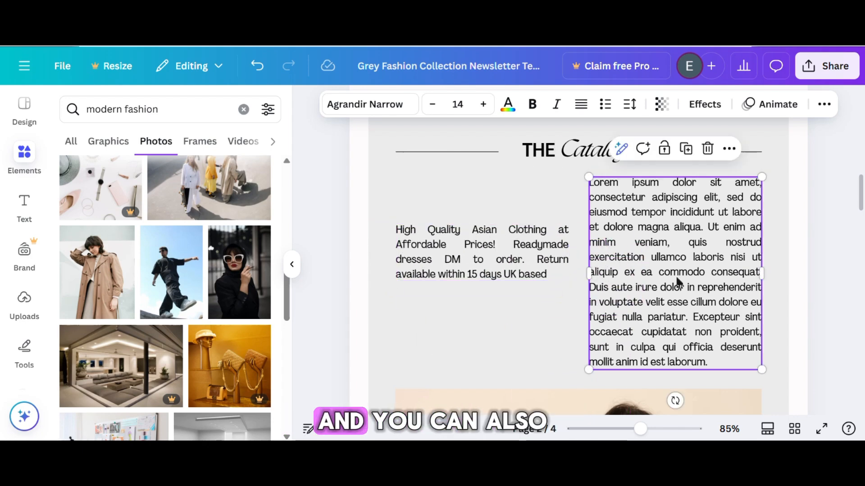
left_click(677, 278)
type("High Quality Asian Clothing at Affordable Prices! Readymade dresses DM to order. Return available within 15 days UK based")
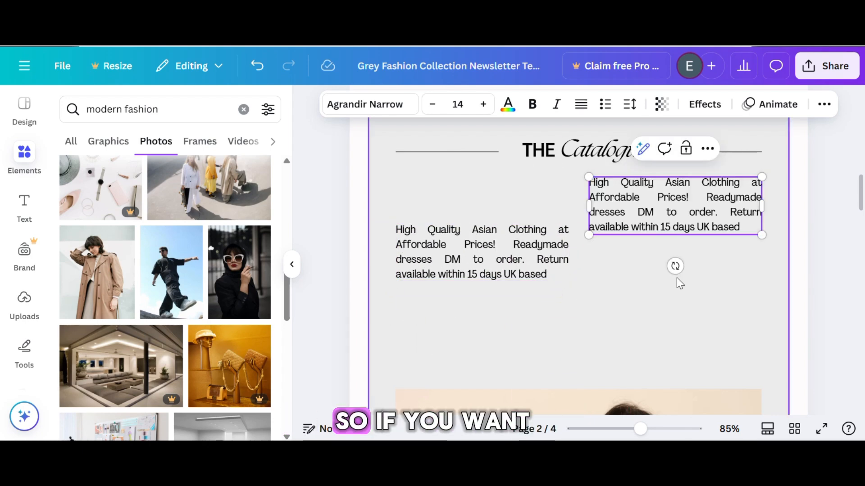
left_click(652, 325)
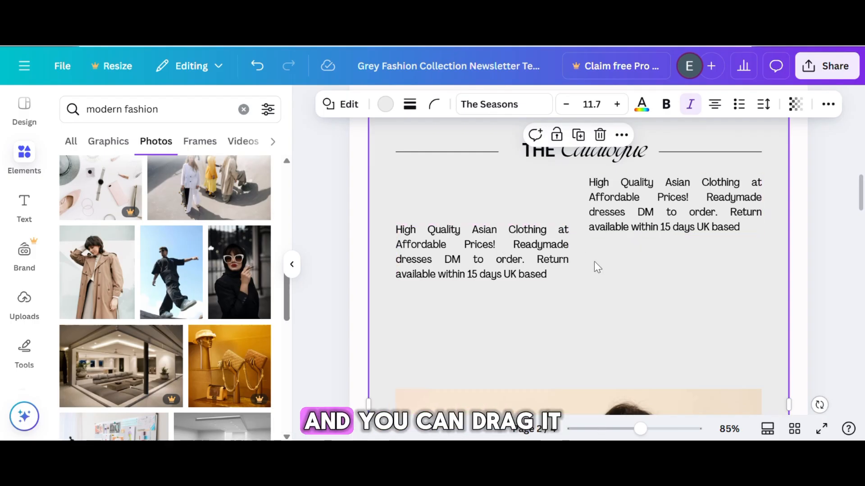
left_click_drag(642, 204, 640, 250)
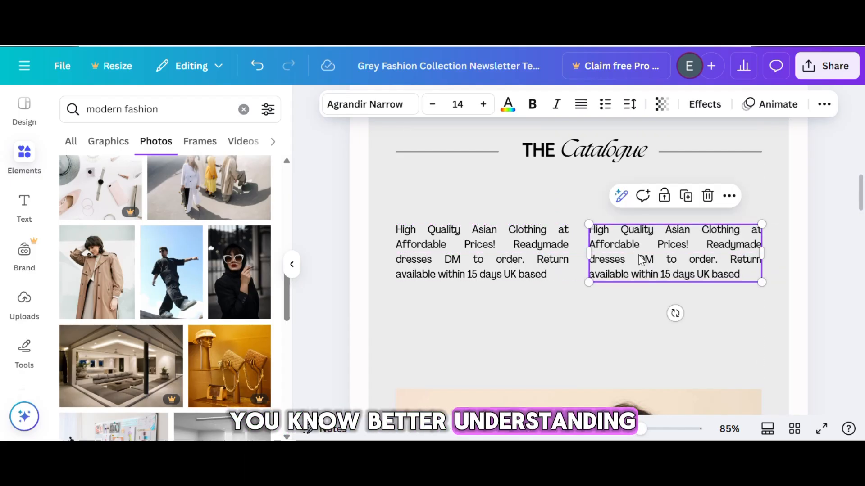
left_click(580, 342)
Step: Select the Reallygreatsite.com button shape at the foot of page 2 and browse the frames and other elements for "modern fashion"
scroll(581, 342, "down", 5)
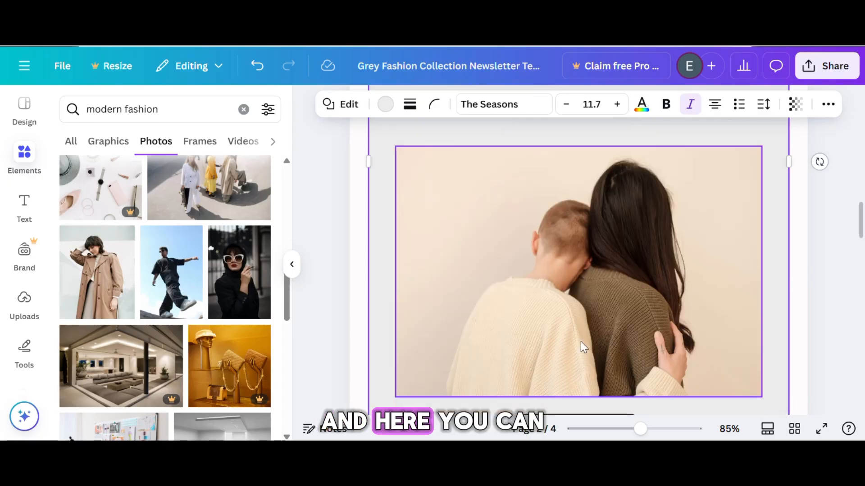
scroll(511, 248, "up", 1)
scroll(535, 247, "down", 2)
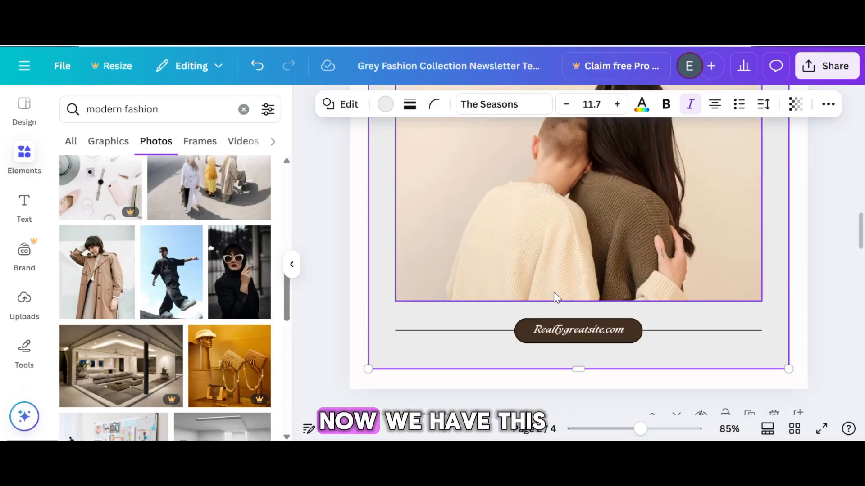
left_click(562, 335)
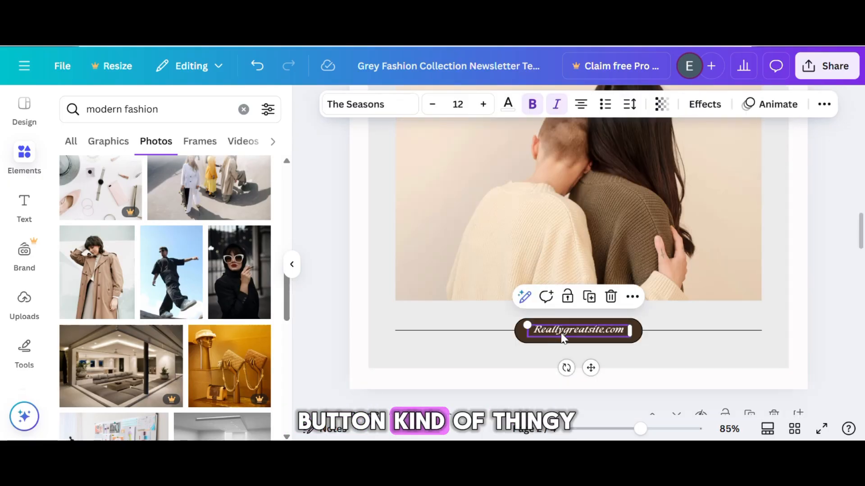
left_click(519, 329)
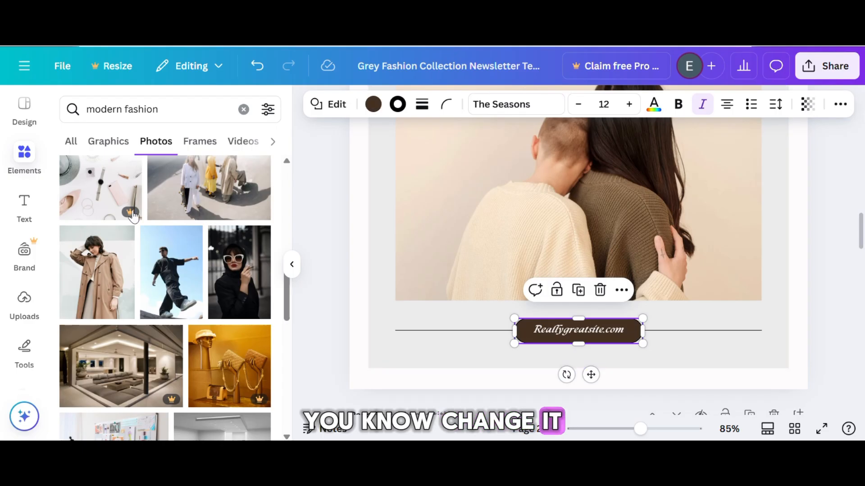
left_click(205, 143)
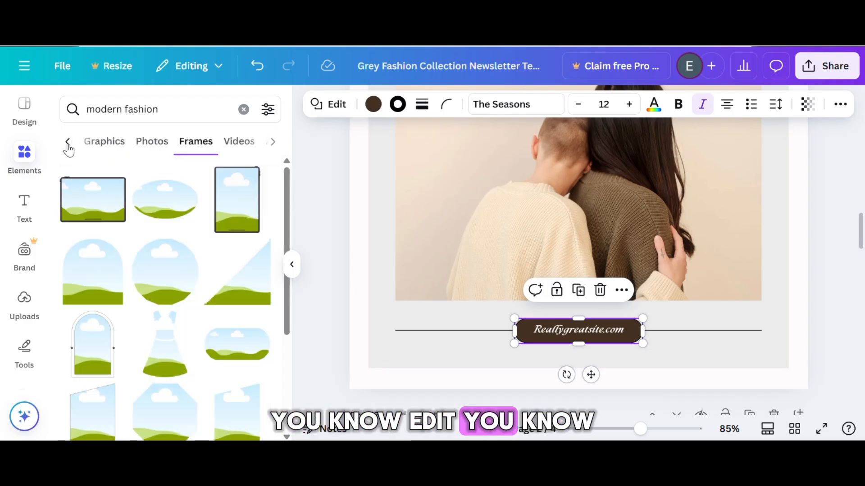
scroll(135, 382, "down", 3)
scroll(135, 383, "up", 3)
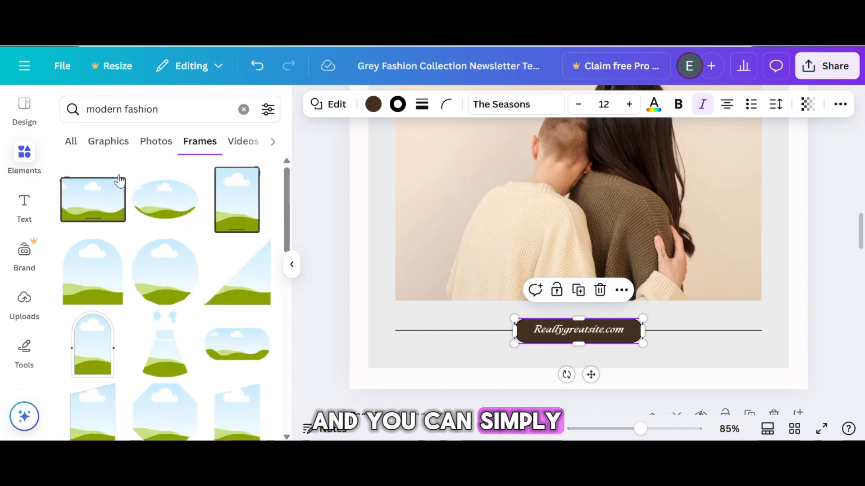
left_click(63, 150)
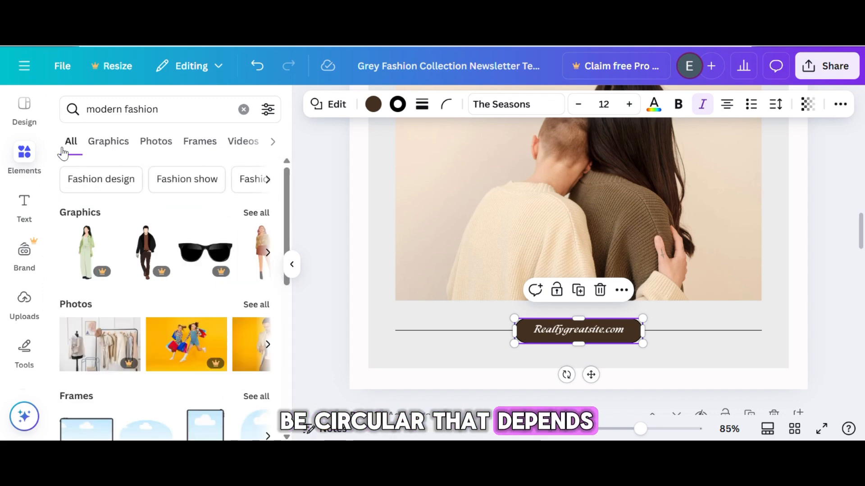
Step: Return to page 1, collapse the elements panel and download the newsletter as a PDF
scroll(537, 233, "up", 10)
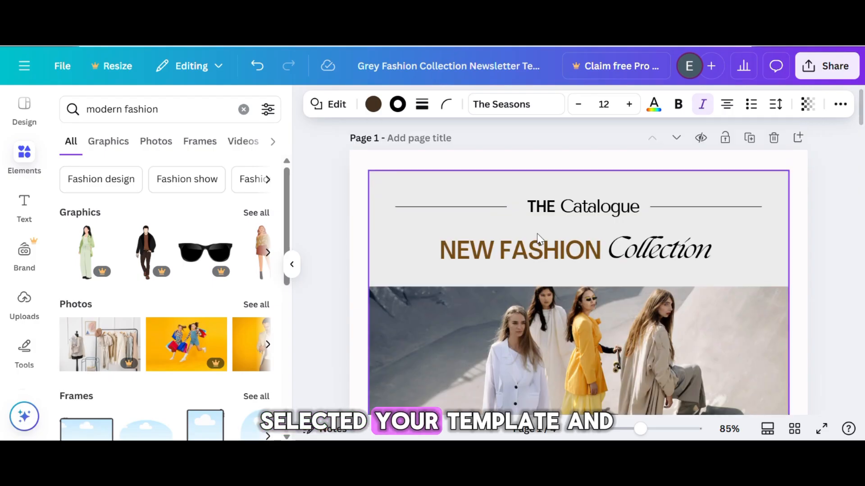
scroll(536, 238, "down", 5)
scroll(537, 237, "up", 4)
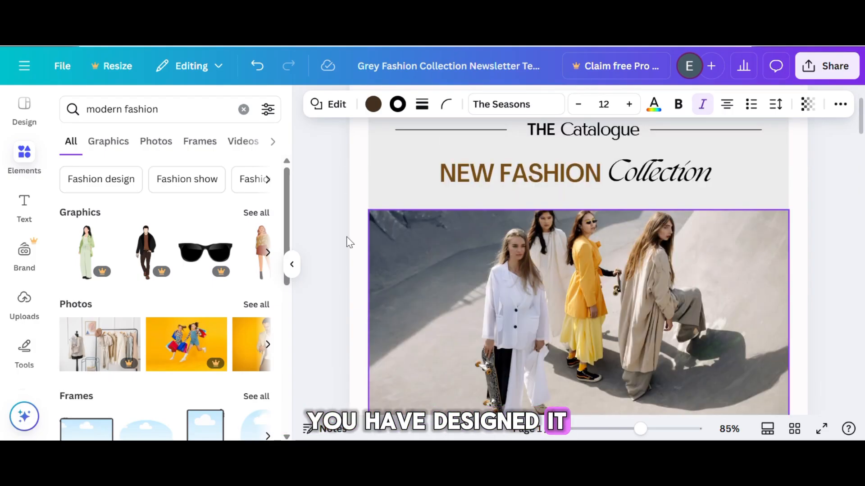
left_click(292, 265)
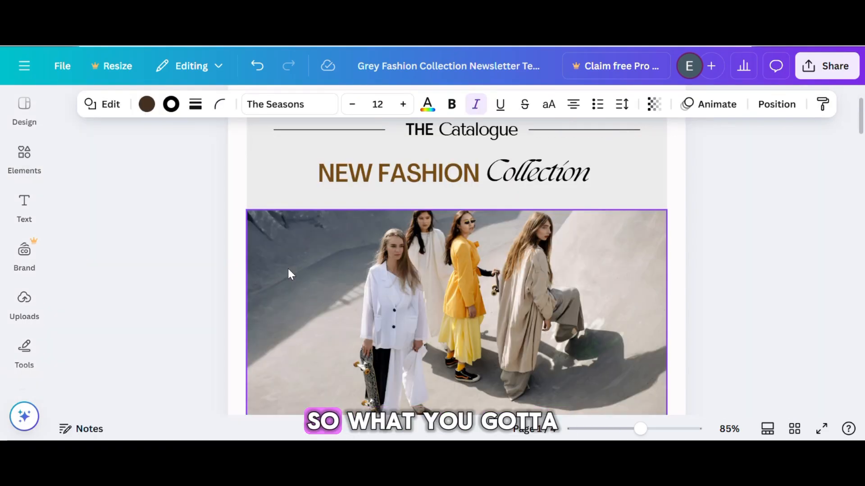
scroll(287, 269, "up", 2)
left_click(818, 67)
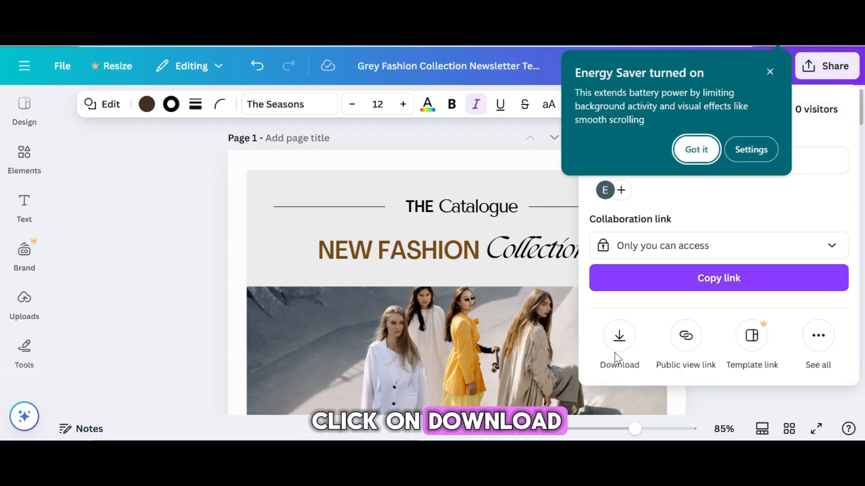
left_click(618, 355)
left_click(706, 328)
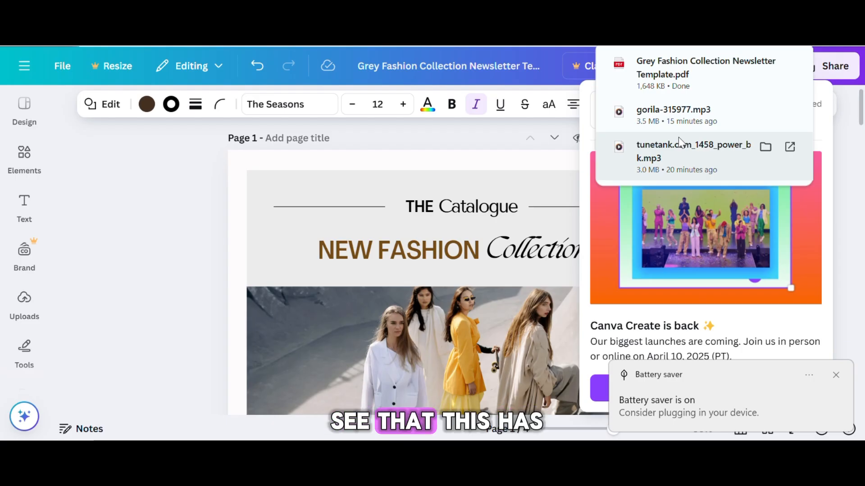
Step: Open the downloaded Grey Fashion Collection Newsletter Template.pdf and look through its first two pages
left_click(698, 64)
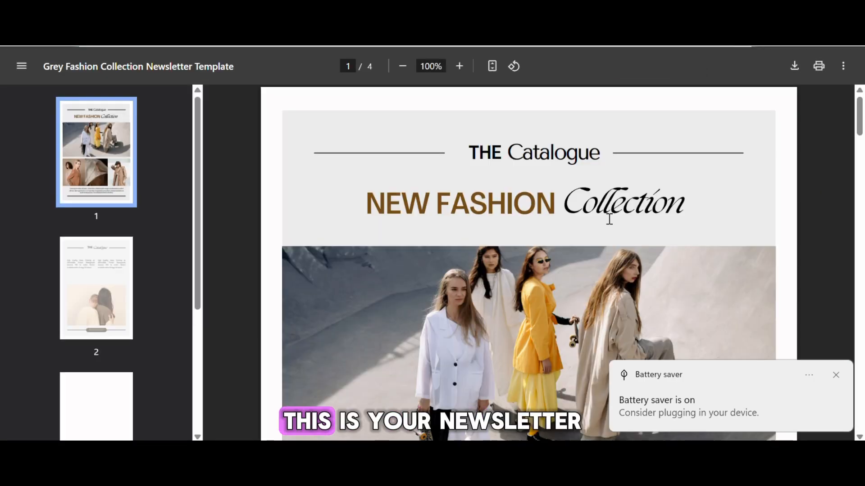
scroll(557, 246, "down", 15)
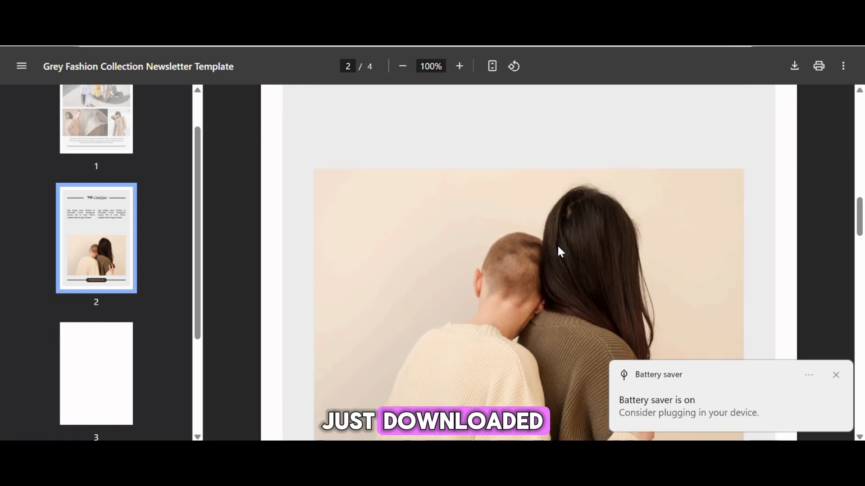